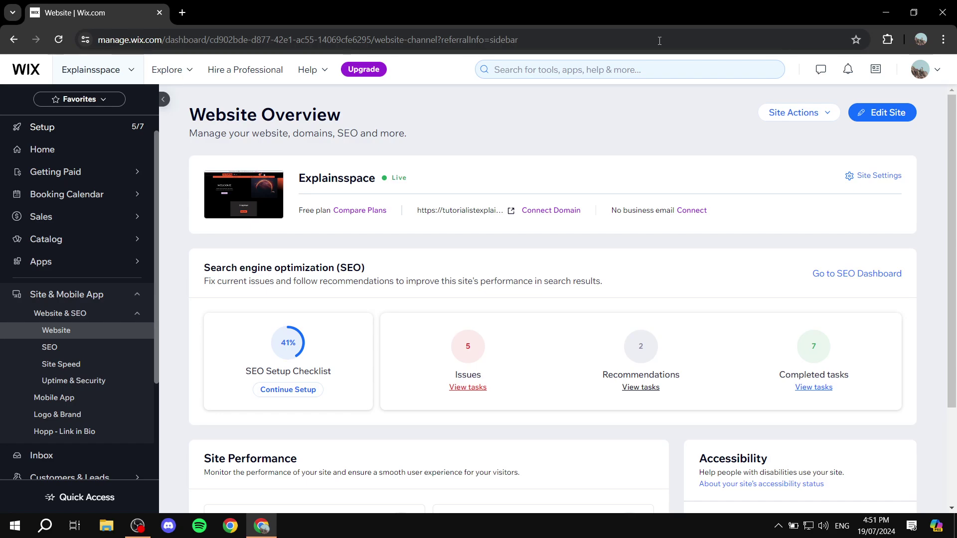
# Step: Open the Explainsspace site for editing and switch to its Strips Page
pyautogui.doubleClick(302, 179)
pyautogui.click(468, 198)
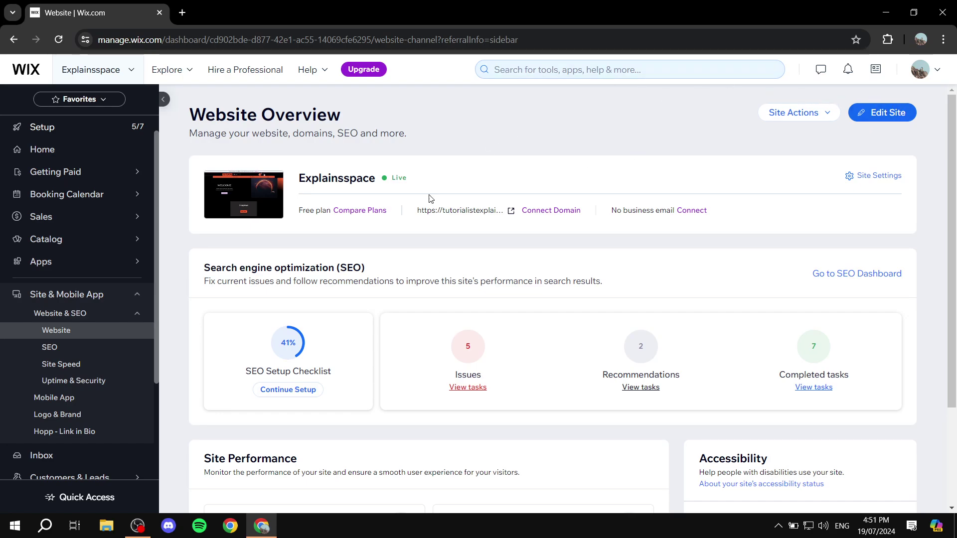
pyautogui.click(882, 112)
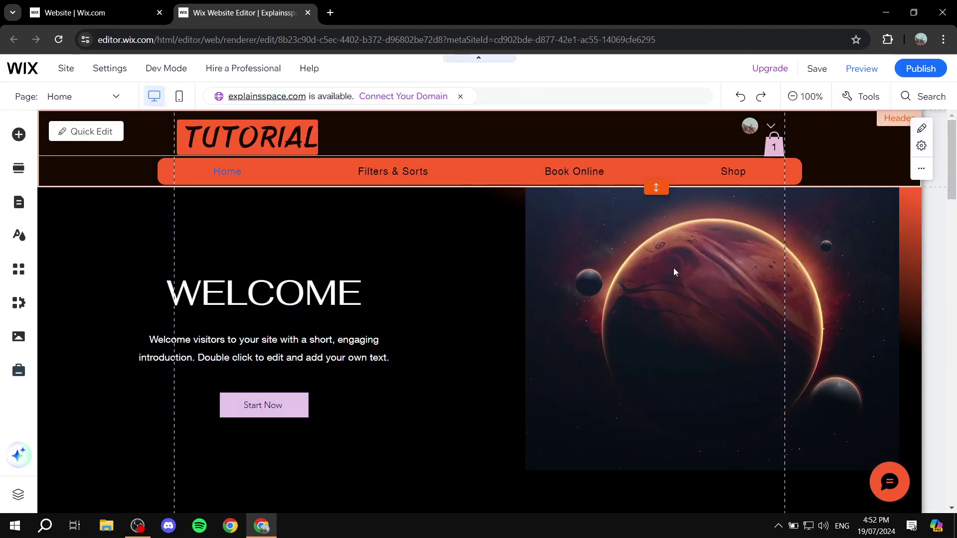
pyautogui.scroll(-7, 448, 269)
pyautogui.scroll(8, 561, 269)
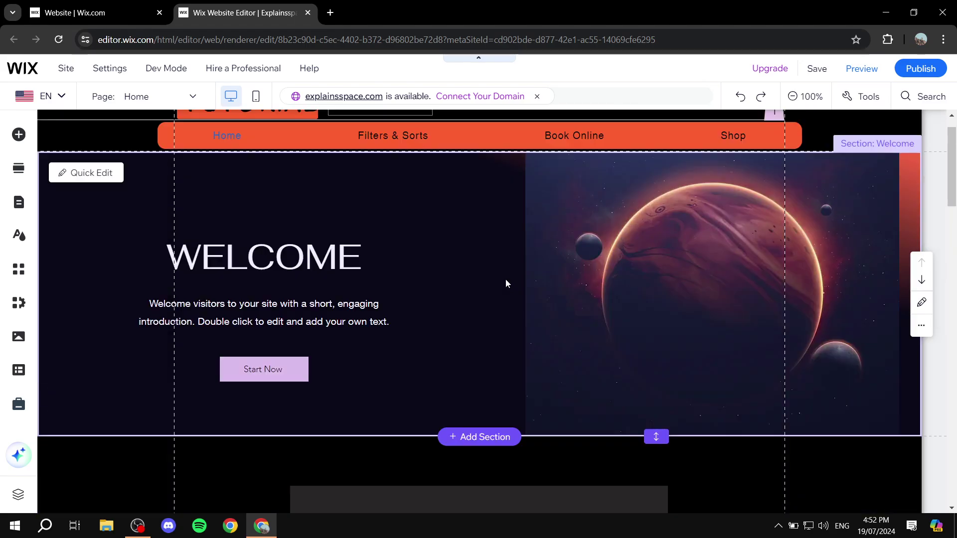
pyautogui.scroll(-1, 504, 278)
pyautogui.scroll(2, 501, 278)
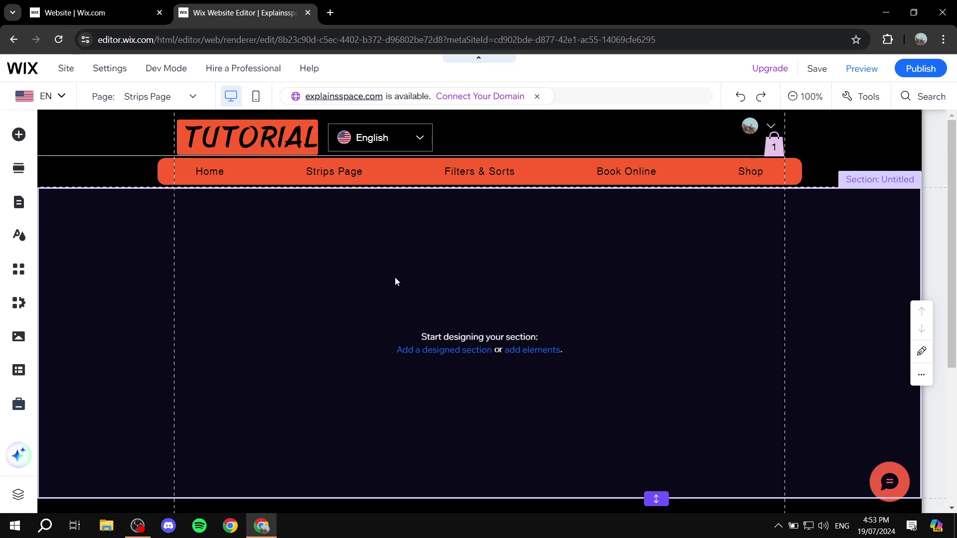
# Step: Add a Heading 1 themed text to the empty section and move it up near the section's upper edge
pyautogui.scroll(-1, 446, 264)
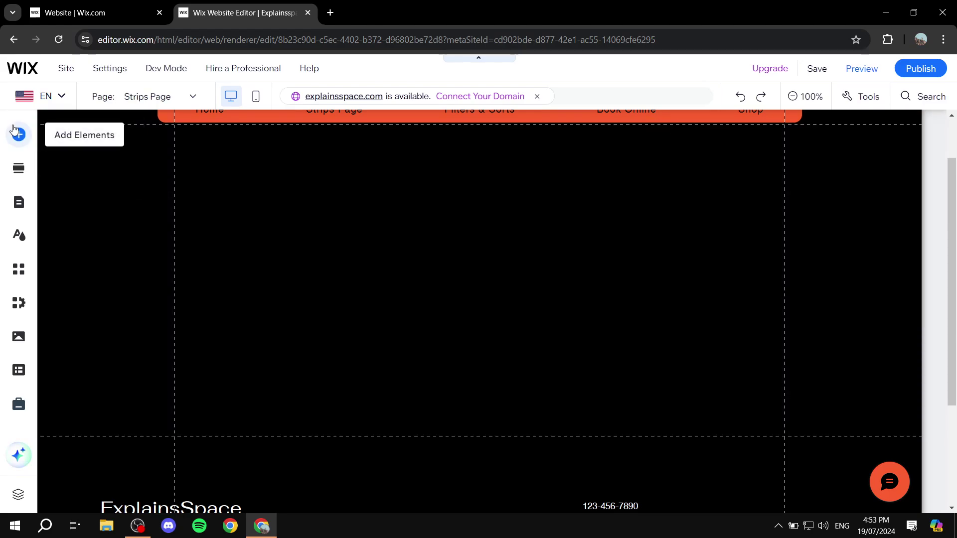
pyautogui.click(14, 133)
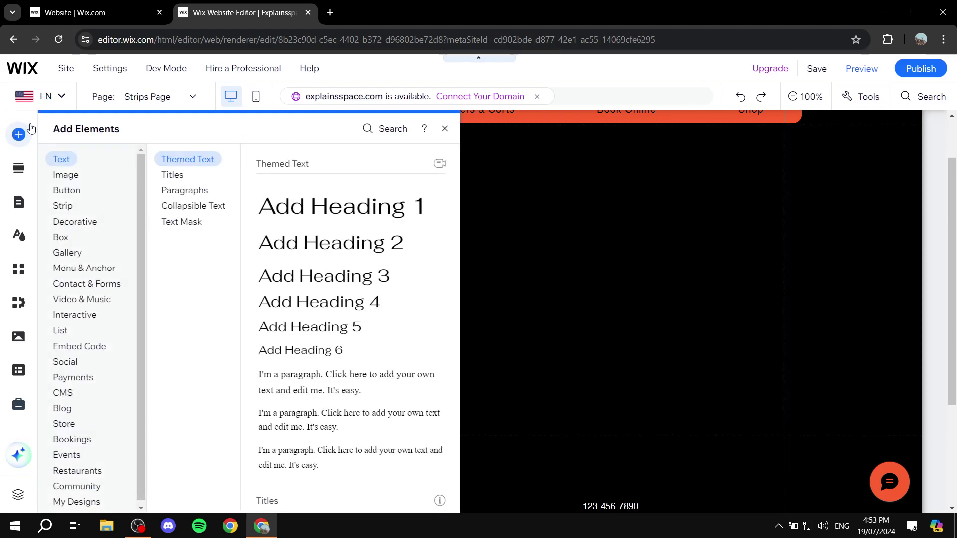
pyautogui.click(86, 176)
pyautogui.click(74, 189)
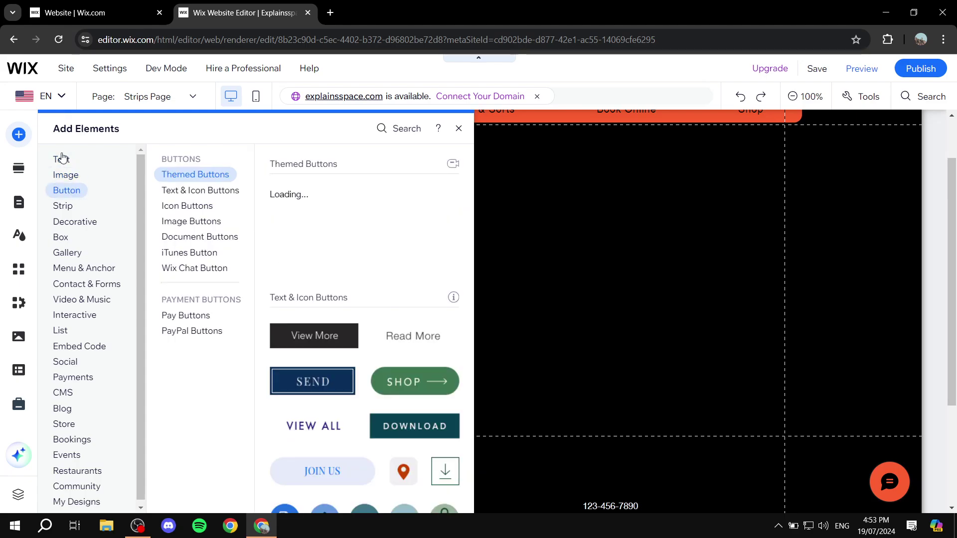
pyautogui.click(62, 158)
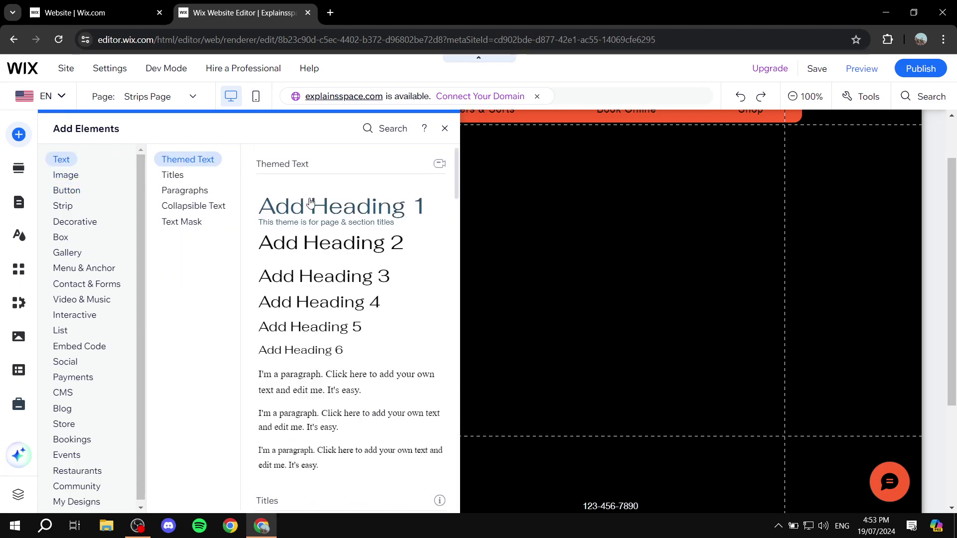
pyautogui.click(312, 202)
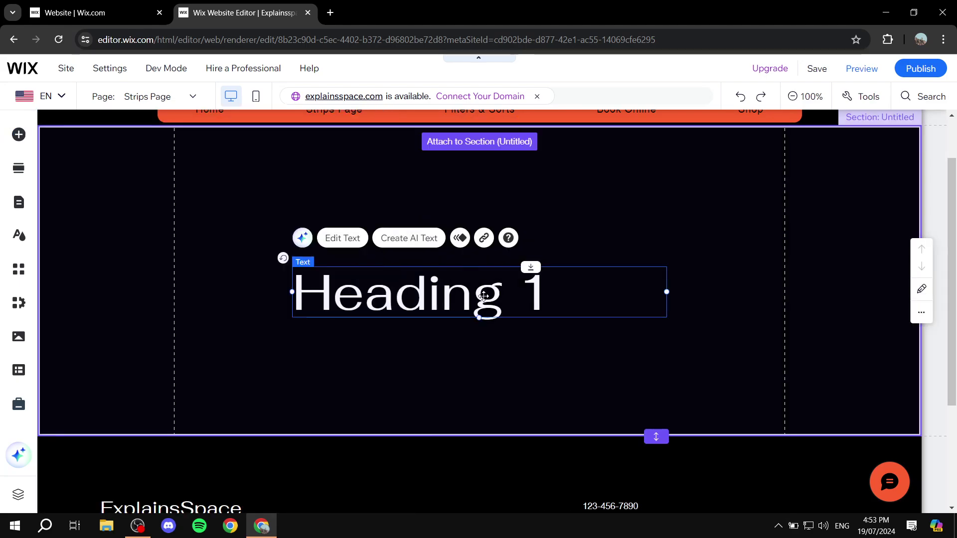
pyautogui.moveTo(484, 296); pyautogui.dragTo(481, 178)
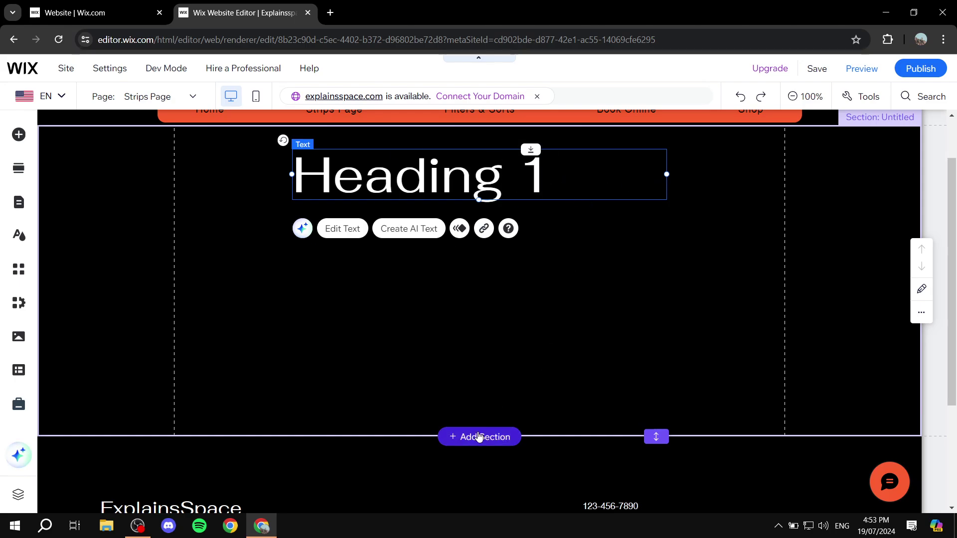
# Step: Extend the section's lower edge downward by about 40 px, check the mobile layout and return to the desktop layout
pyautogui.moveTo(656, 437); pyautogui.dragTo(656, 475)
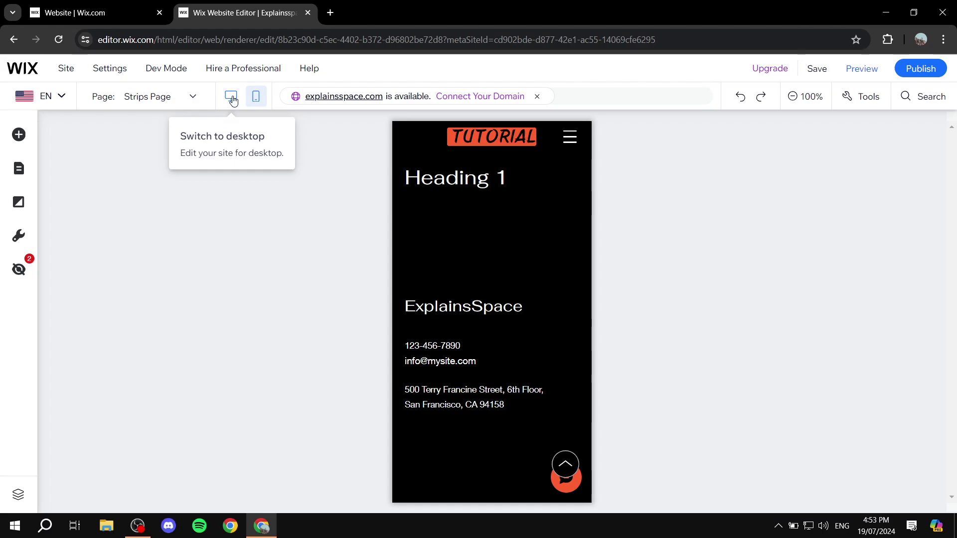
pyautogui.click(233, 101)
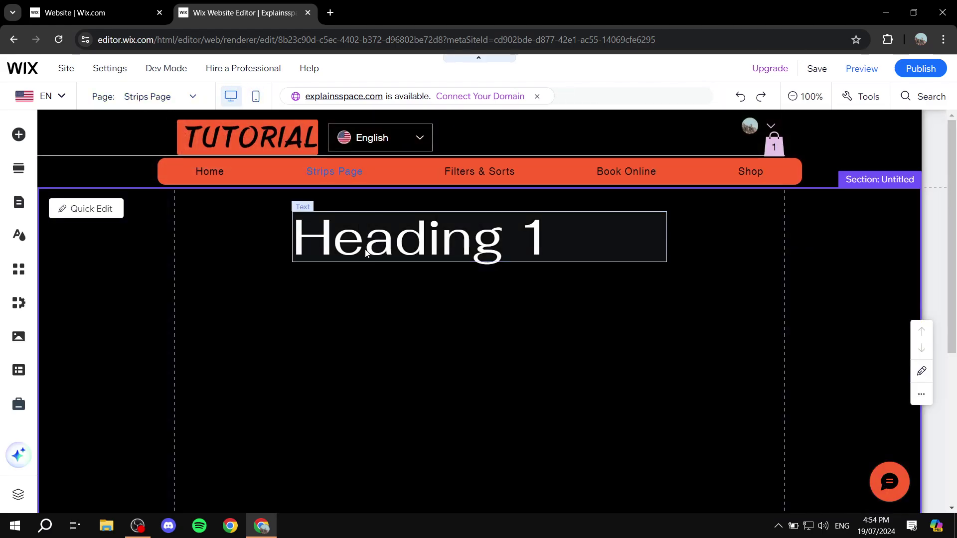
# Step: Delete the Heading 1 text from the section
pyautogui.click(369, 239)
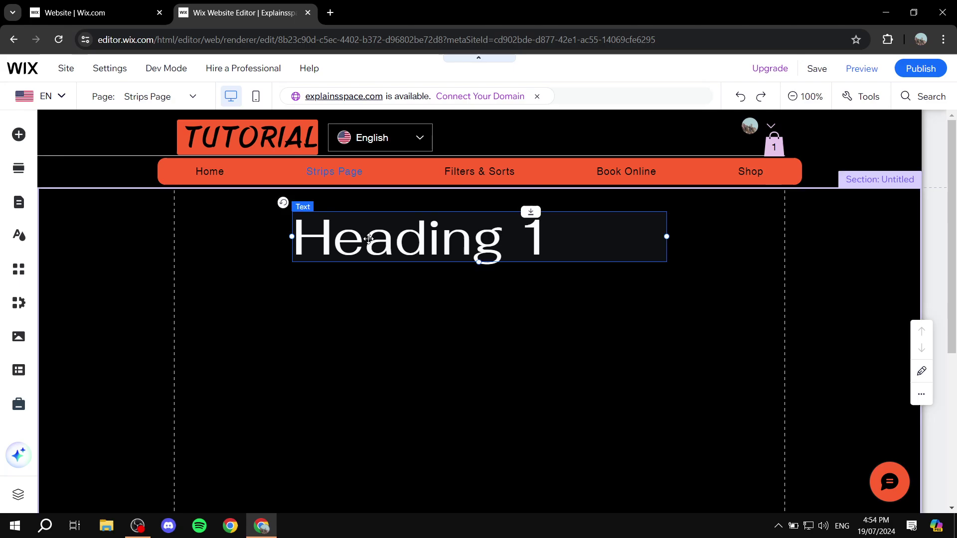
pyautogui.press('Delete')
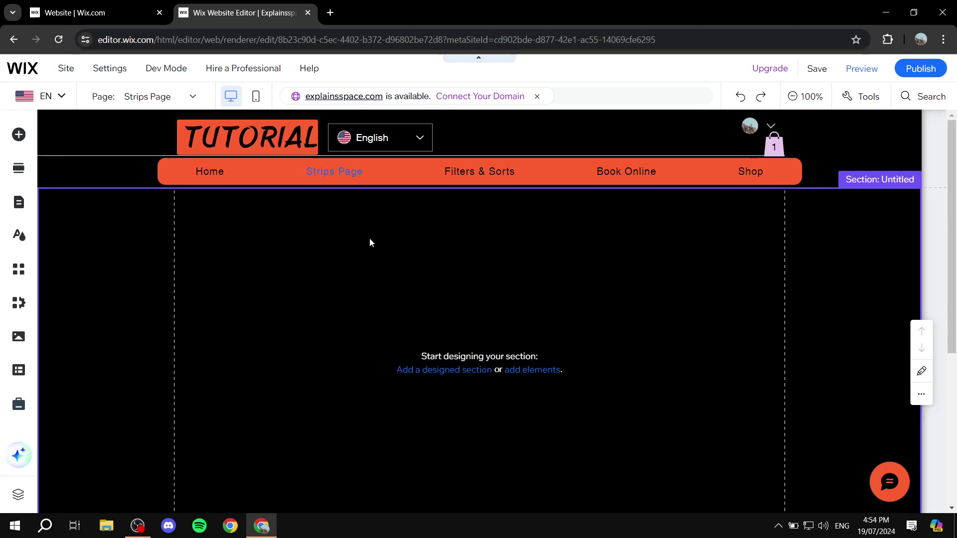
# Step: Add the blank white Classic strip to the section and place it slightly below the section's upper edge
pyautogui.click(27, 136)
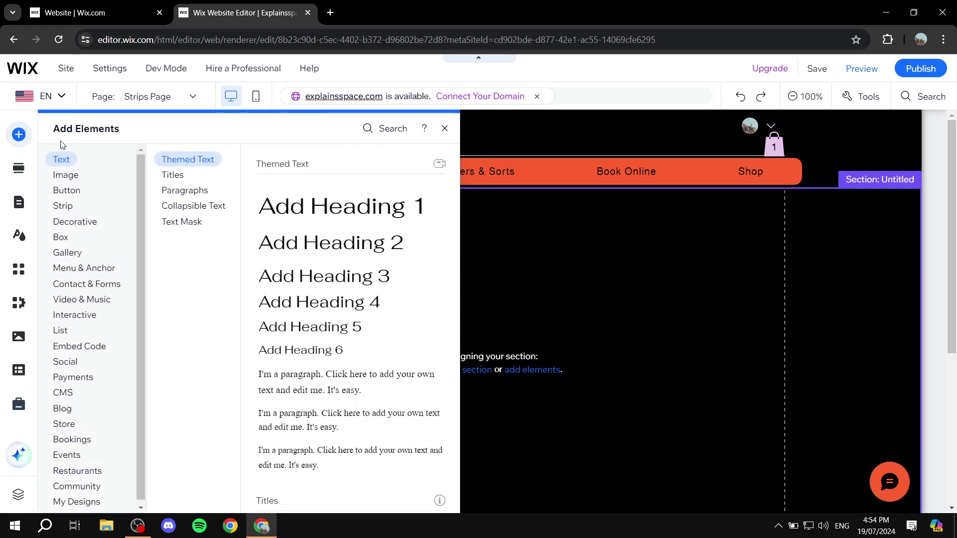
pyautogui.click(68, 210)
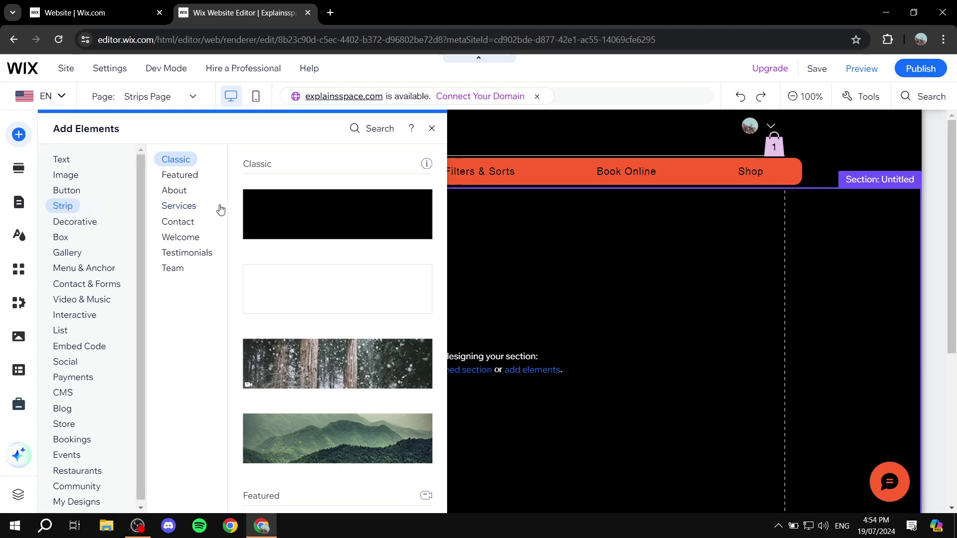
pyautogui.click(354, 285)
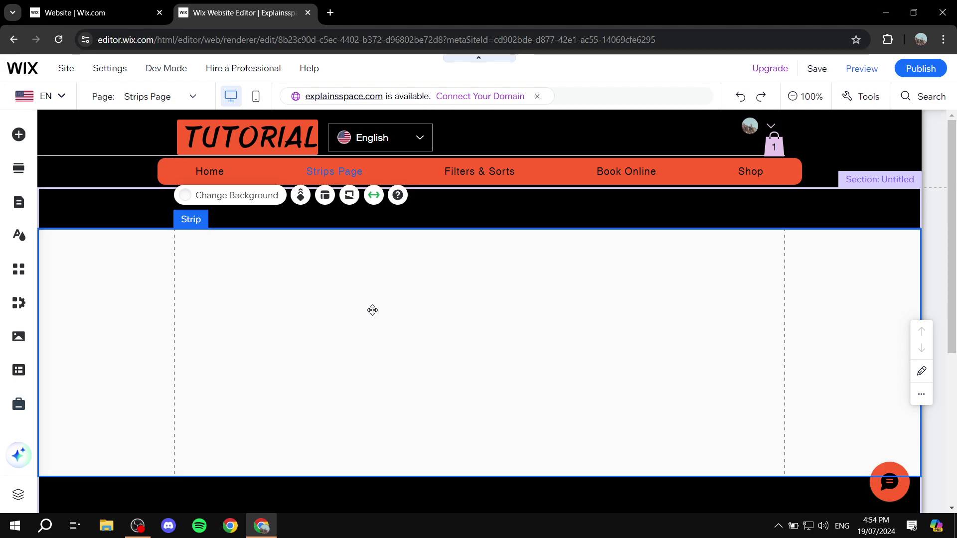
pyautogui.moveTo(372, 310)
pyautogui.mouseDown()
pyautogui.moveTo(376, 325)
pyautogui.moveTo(384, 312)
pyautogui.moveTo(387, 323)
pyautogui.mouseUp()
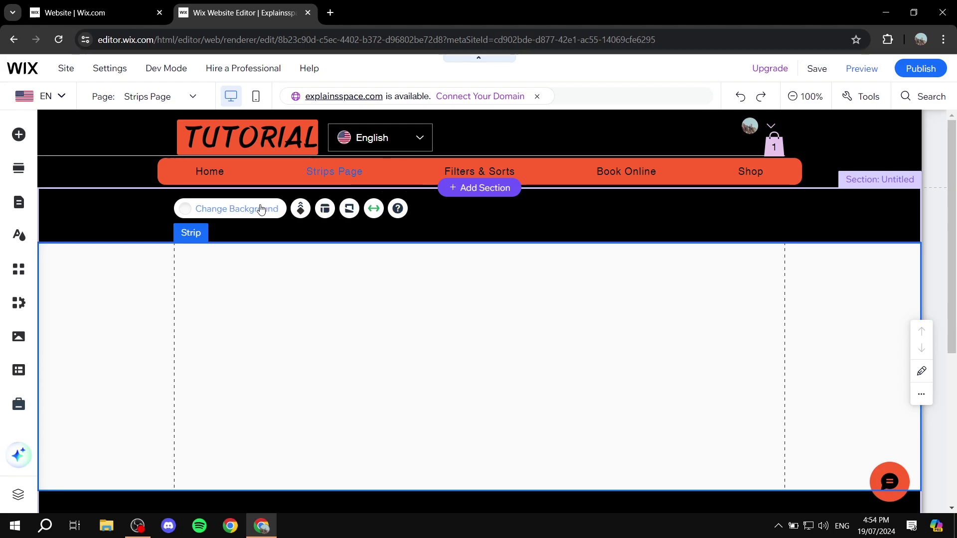
pyautogui.scroll(-1, 327, 205)
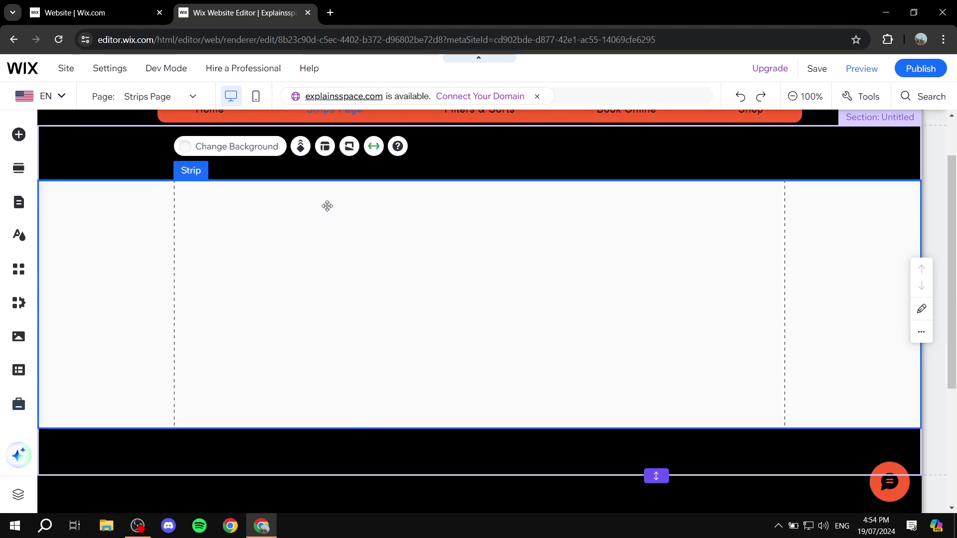
# Step: Set the strip's background to the solid orange-red theme color
pyautogui.click(239, 147)
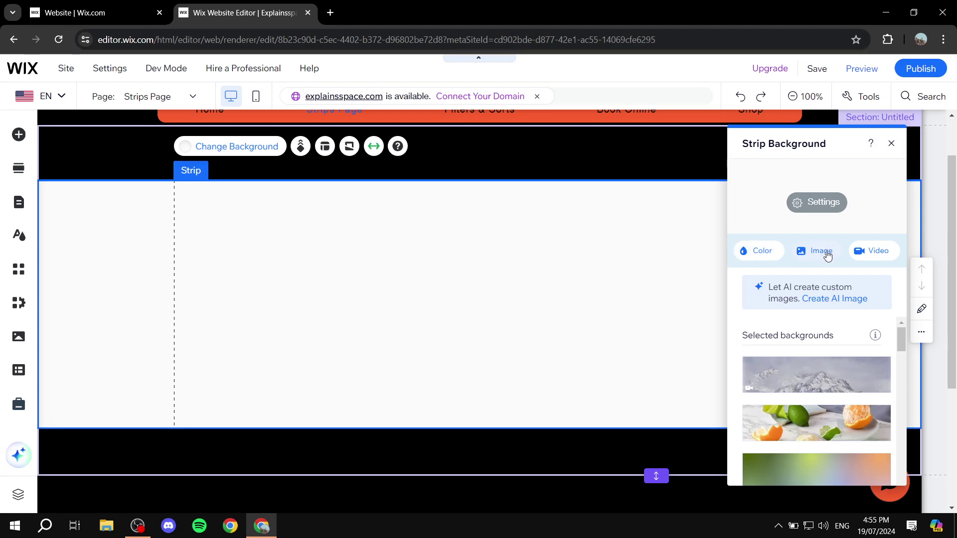
pyautogui.click(763, 253)
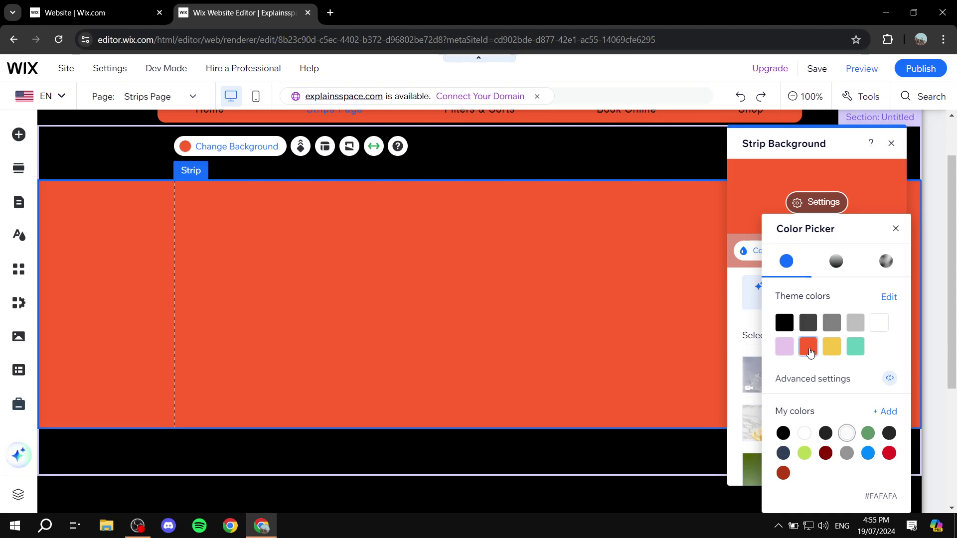
pyautogui.click(811, 352)
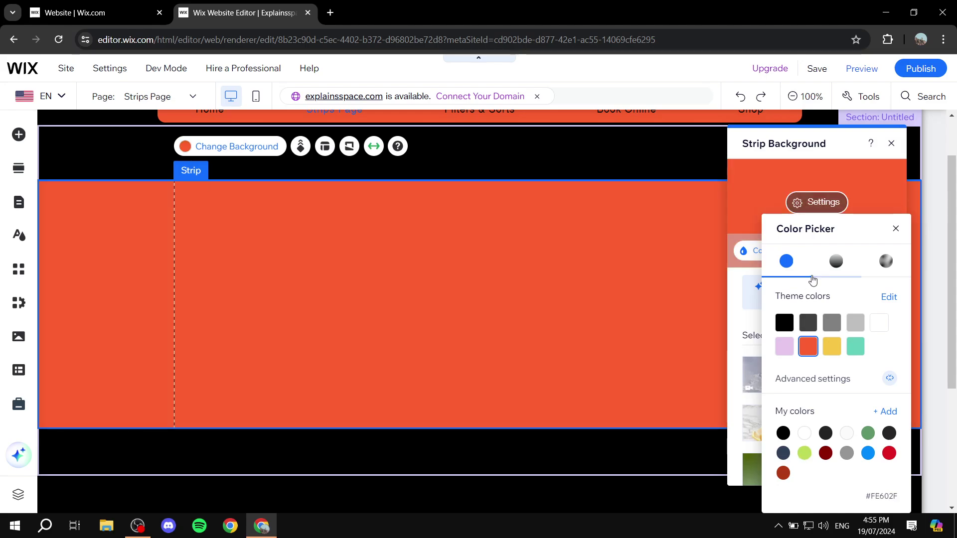
# Step: Give the strip background a linear gradient after trying the fluid one, and set its angle to 250°
pyautogui.click(829, 270)
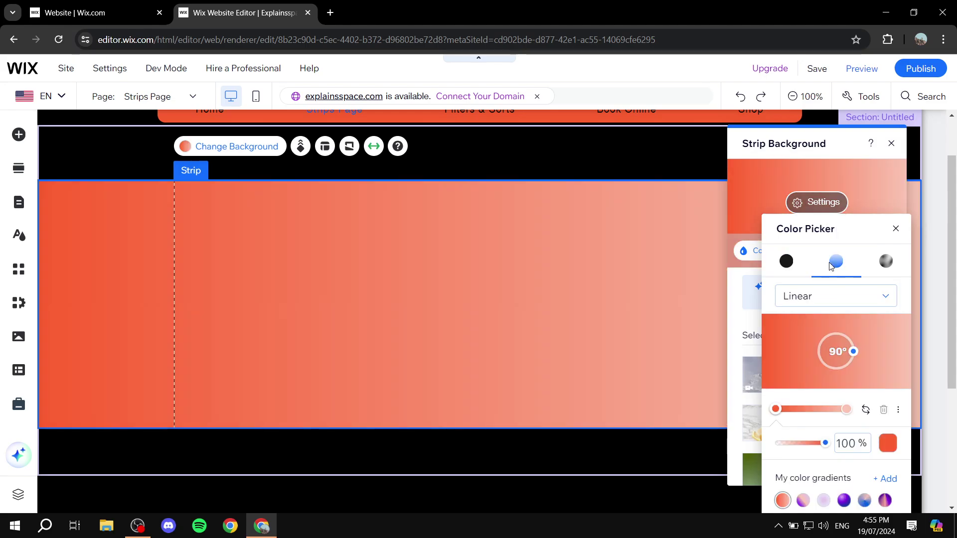
pyautogui.click(898, 263)
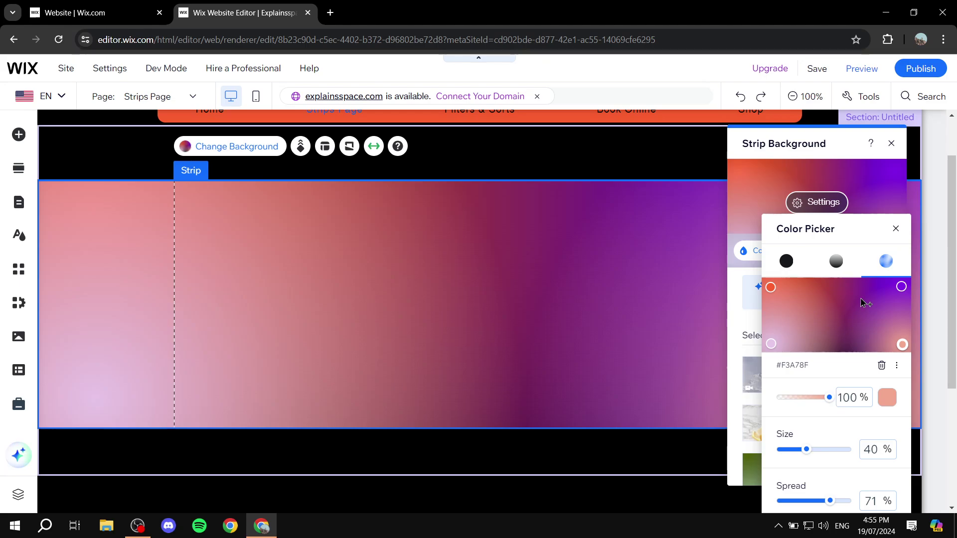
pyautogui.click(836, 261)
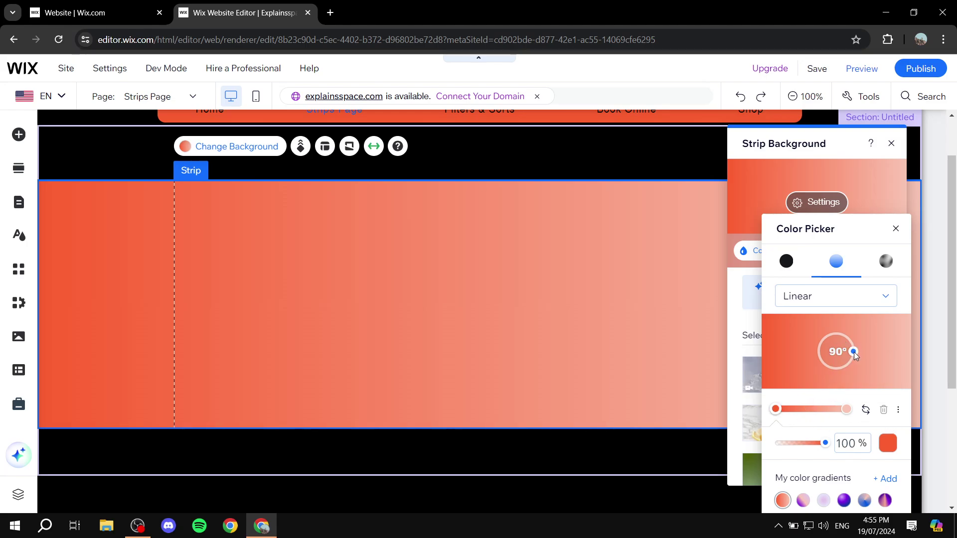
pyautogui.moveTo(854, 353); pyautogui.dragTo(818, 357)
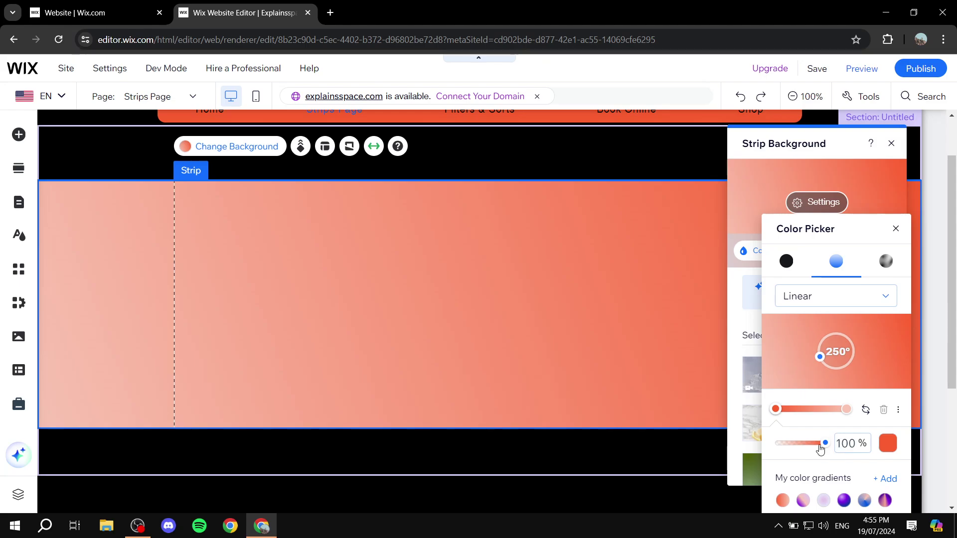
# Step: Color the linear gradient's first stop black and its last stop orange-red, and rotate the gradient to 337°
pyautogui.click(888, 444)
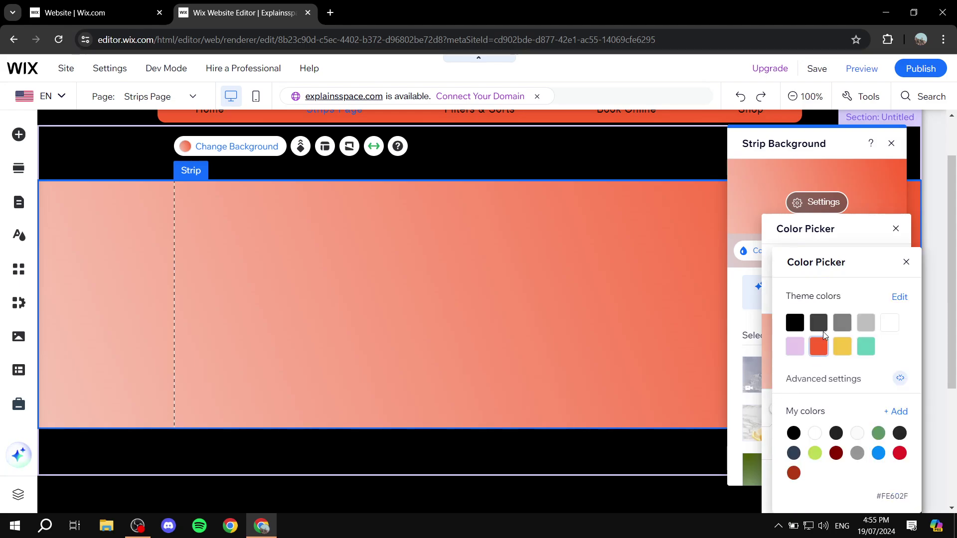
pyautogui.click(795, 322)
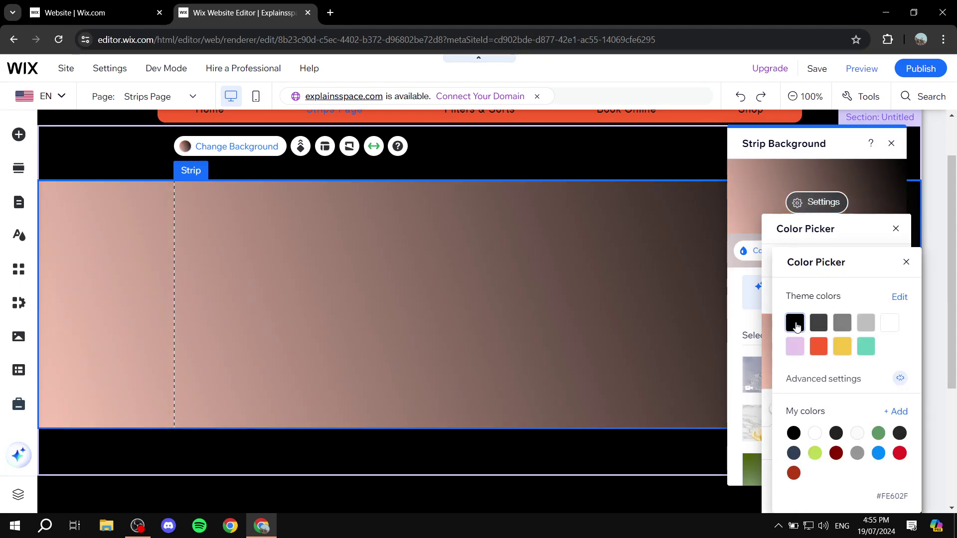
pyautogui.click(745, 314)
pyautogui.click(848, 409)
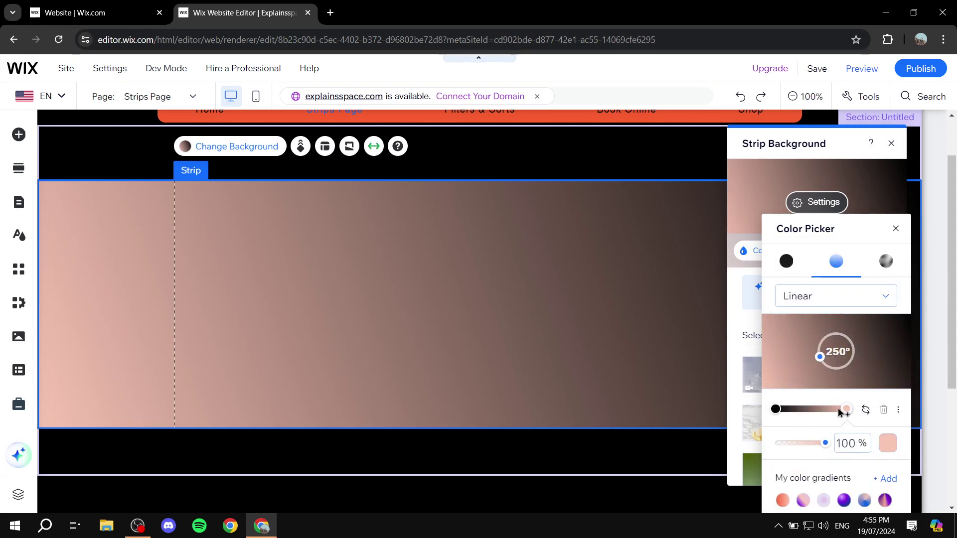
pyautogui.click(888, 443)
pyautogui.click(818, 347)
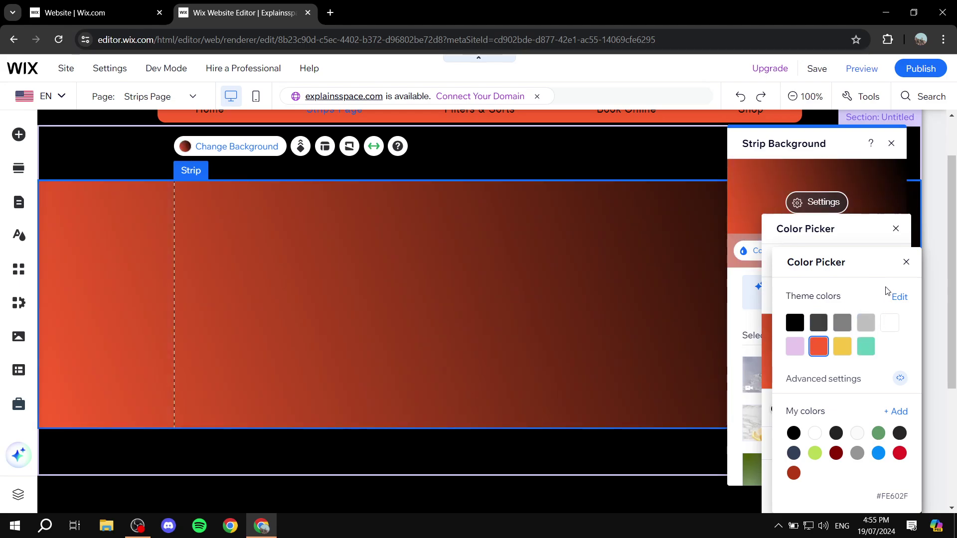
pyautogui.click(906, 262)
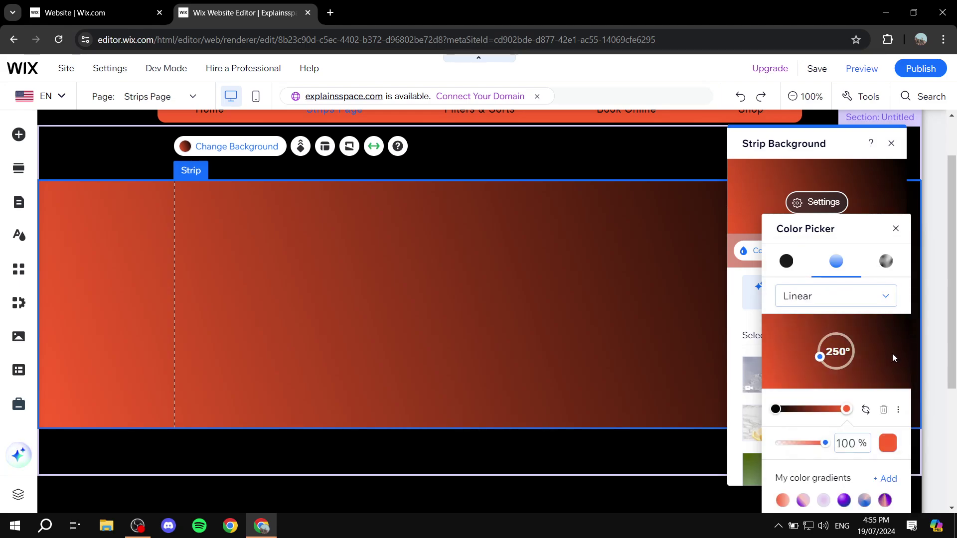
pyautogui.moveTo(820, 354); pyautogui.dragTo(830, 335)
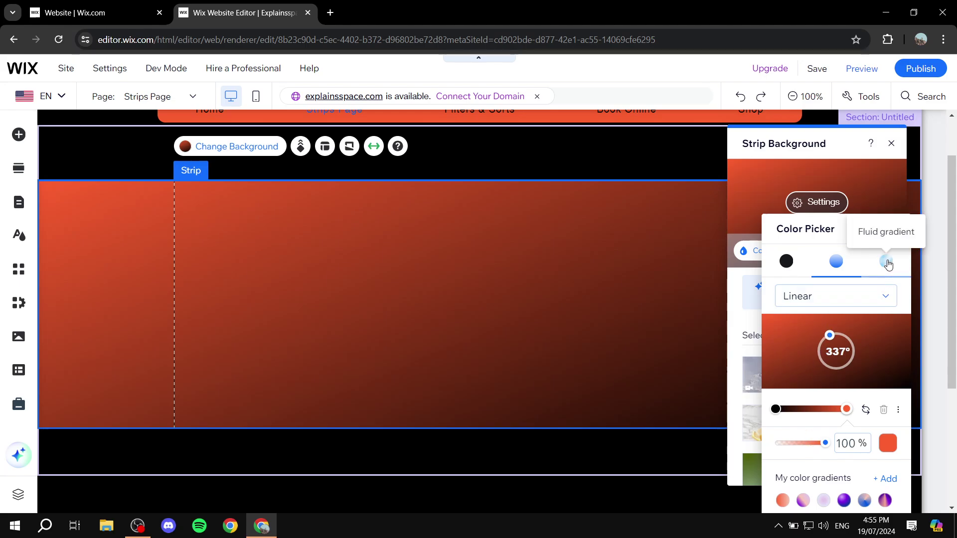
# Step: Switch the strip background to a fluid gradient, move the salmon color point to the middle and recolor it gray (#808080)
pyautogui.click(887, 262)
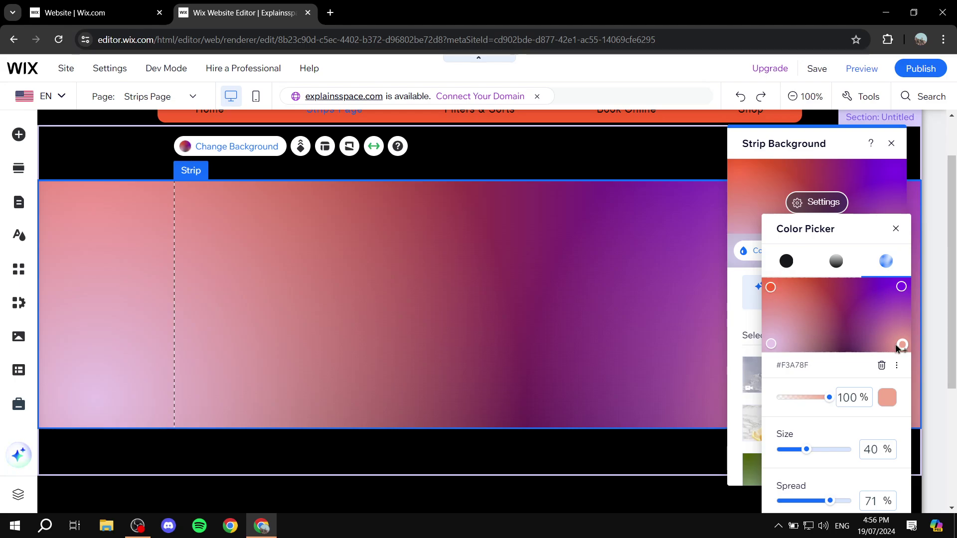
pyautogui.click(850, 304)
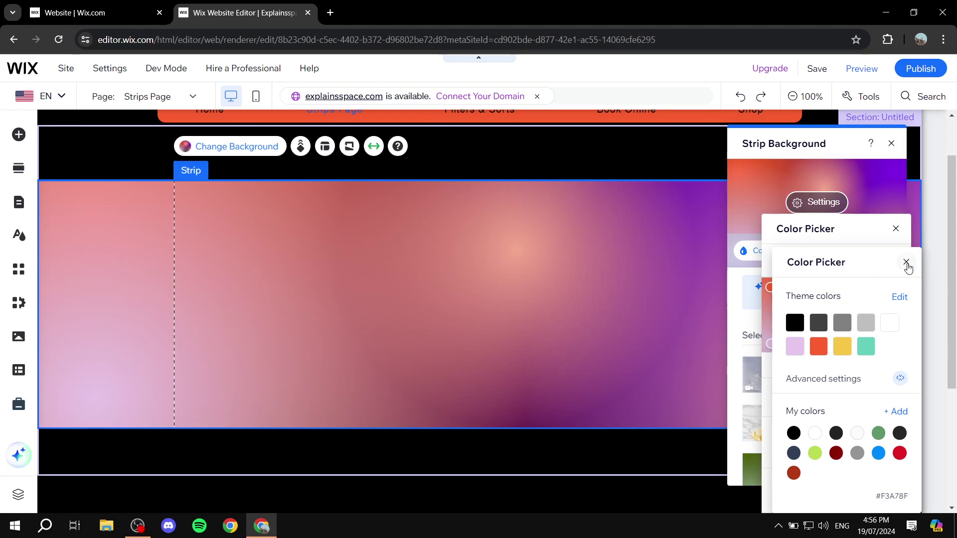
pyautogui.click(842, 322)
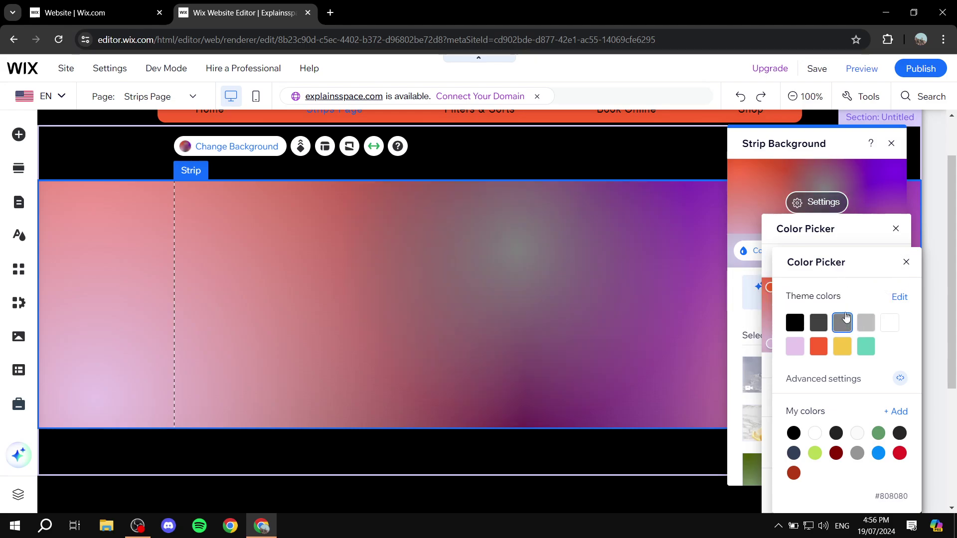
# Step: In the fluid gradient, recolor the upper-left color point dark gray (#404040) and the lower-left point black (#000000)
pyautogui.click(905, 262)
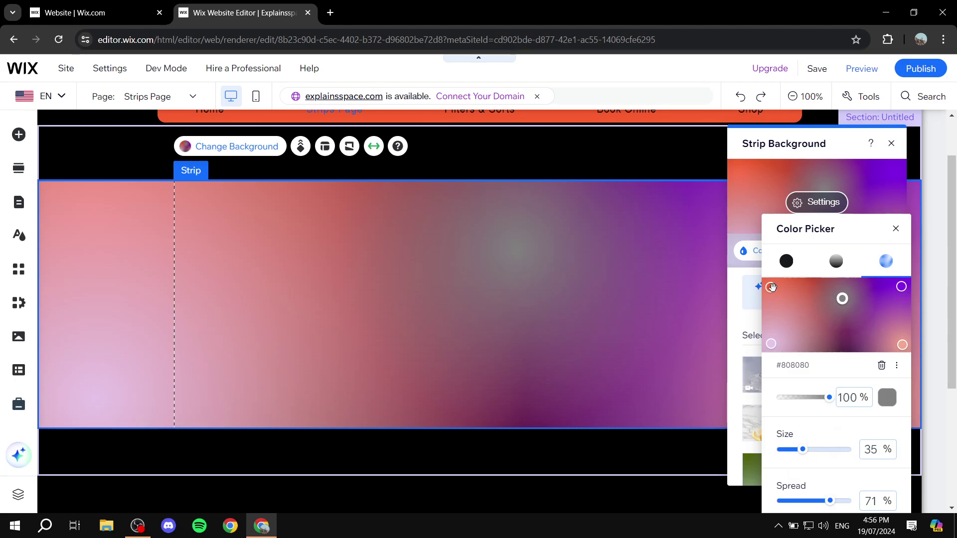
pyautogui.click(772, 287)
pyautogui.click(887, 398)
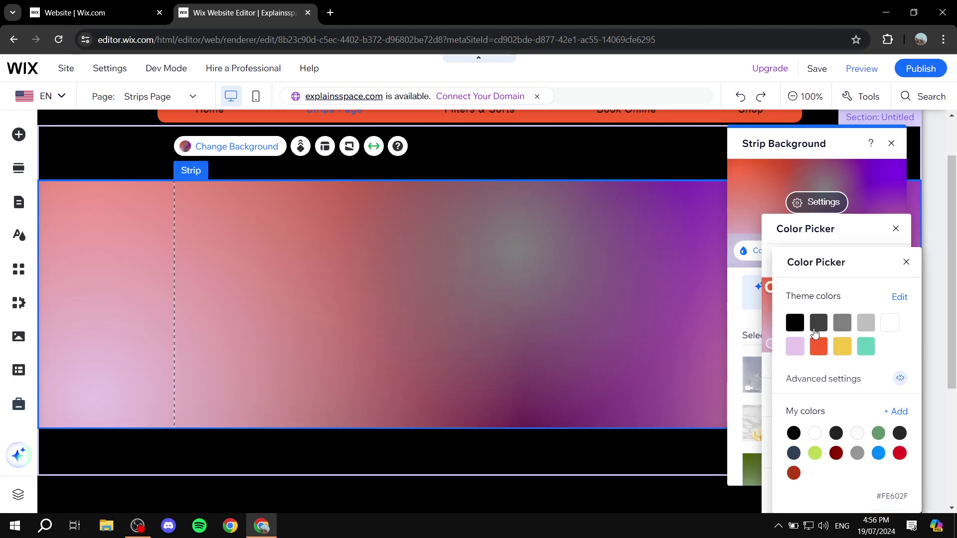
pyautogui.click(815, 329)
pyautogui.click(906, 262)
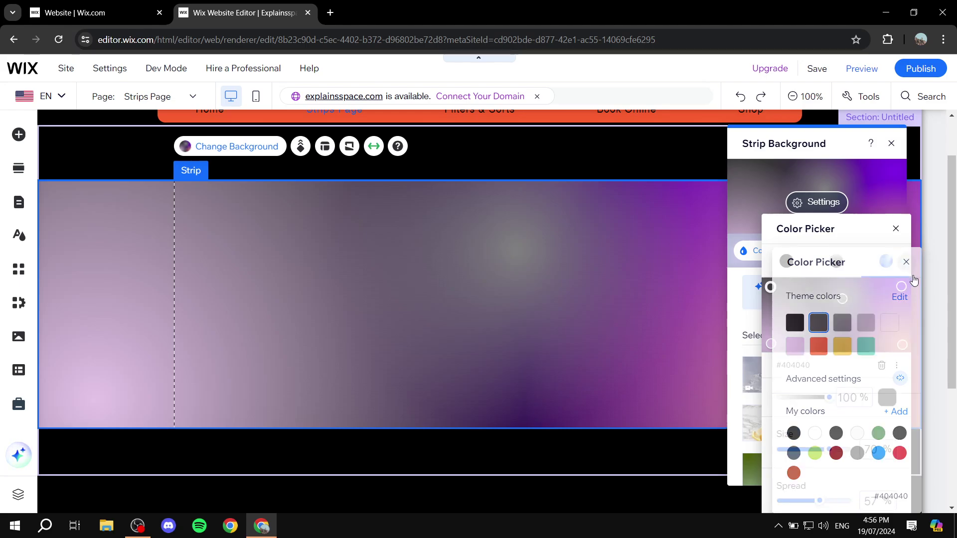
pyautogui.click(770, 344)
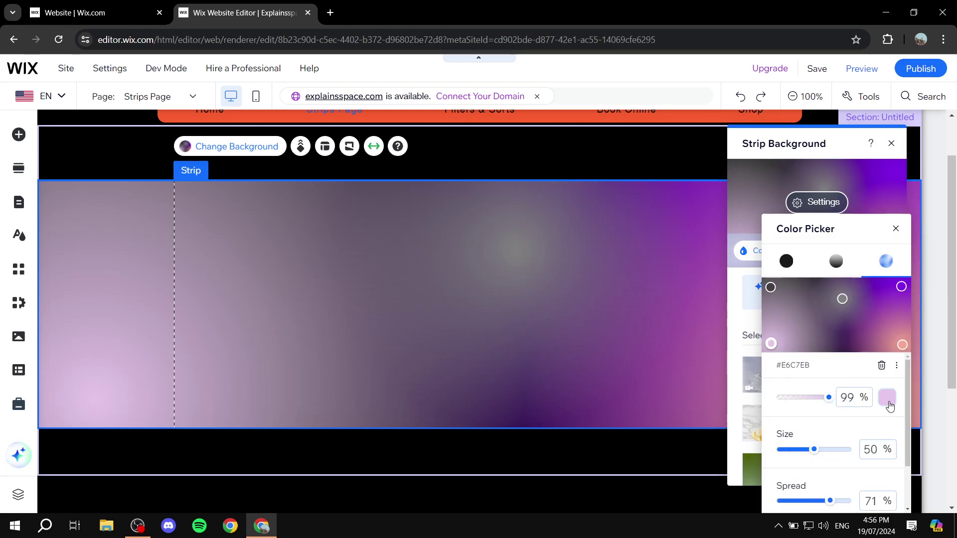
pyautogui.click(887, 397)
pyautogui.click(794, 323)
pyautogui.click(906, 262)
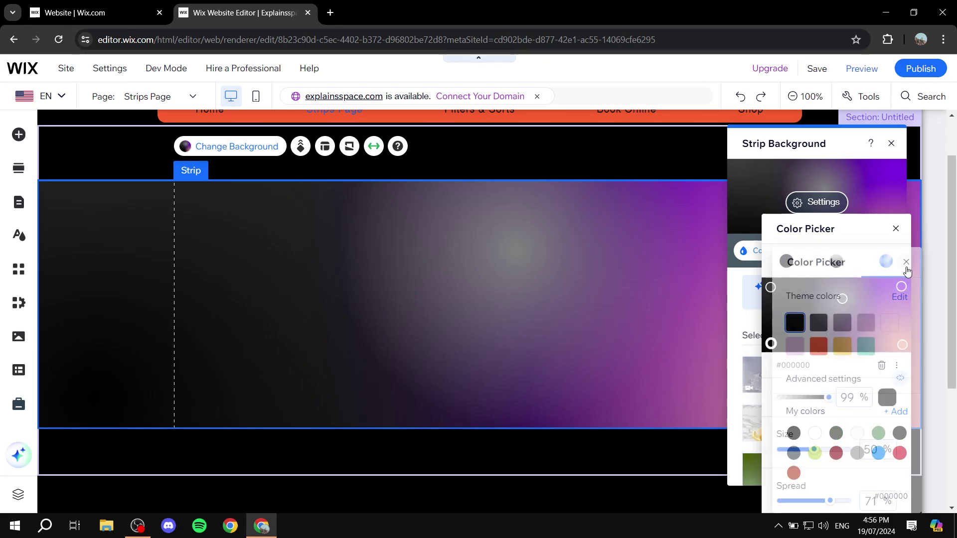
# Step: Recolor the fluid gradient's middle point dark gray (#404040) and its upper-right point orange-red, and move the middle point up and left
pyautogui.click(842, 298)
pyautogui.click(888, 398)
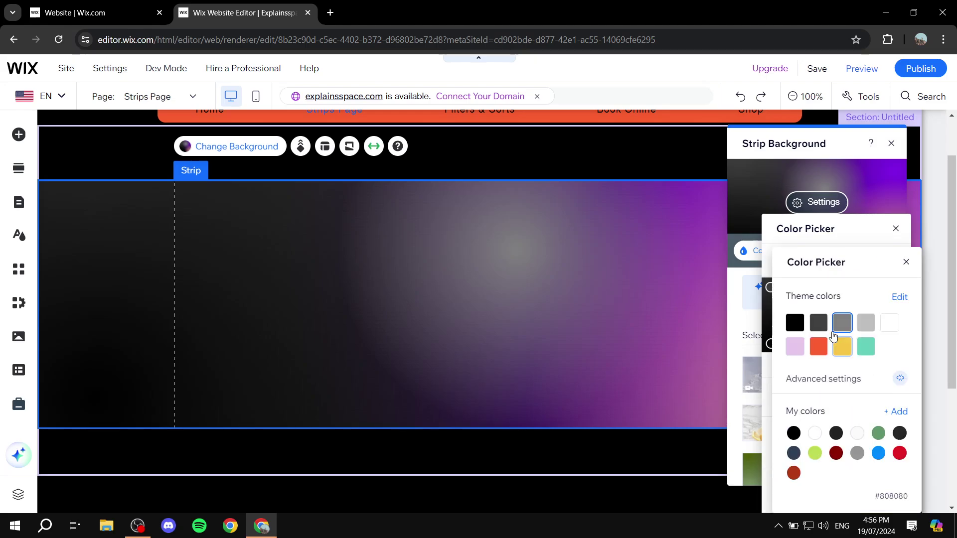
pyautogui.click(818, 323)
pyautogui.click(906, 264)
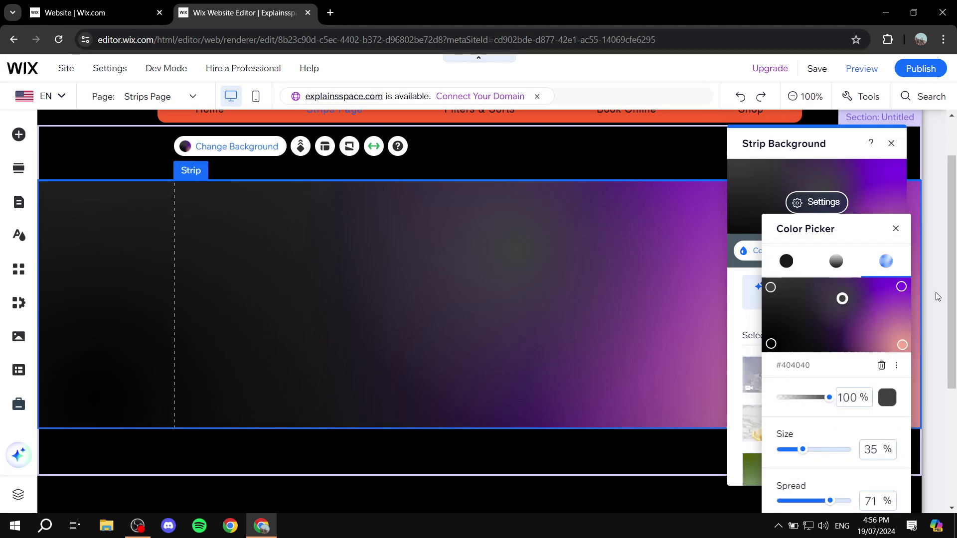
pyautogui.click(903, 286)
pyautogui.click(887, 397)
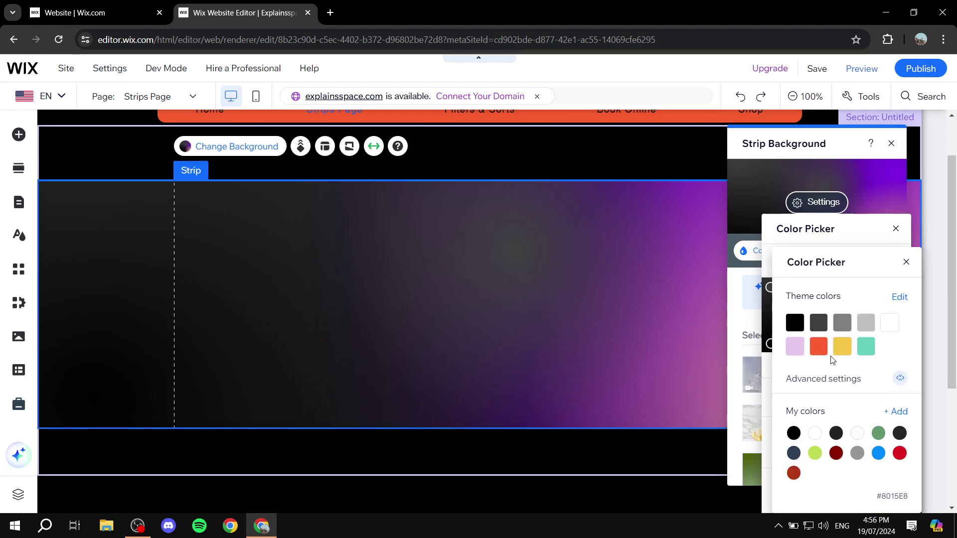
pyautogui.click(818, 346)
pyautogui.click(906, 262)
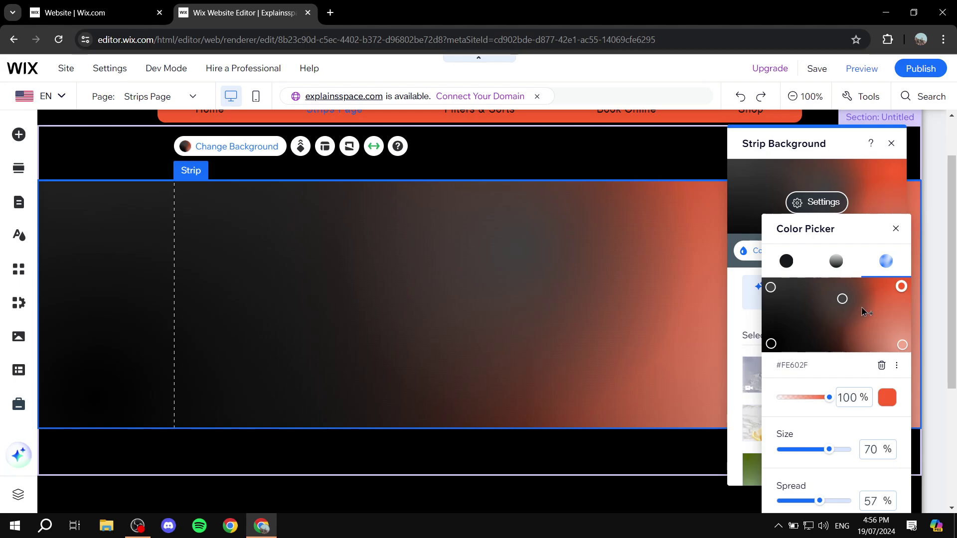
pyautogui.click(842, 299)
pyautogui.moveTo(841, 299); pyautogui.dragTo(813, 281)
# Step: Switch the strip background back to the 337° linear gradient and close the background settings without choosing an image
pyautogui.click(837, 259)
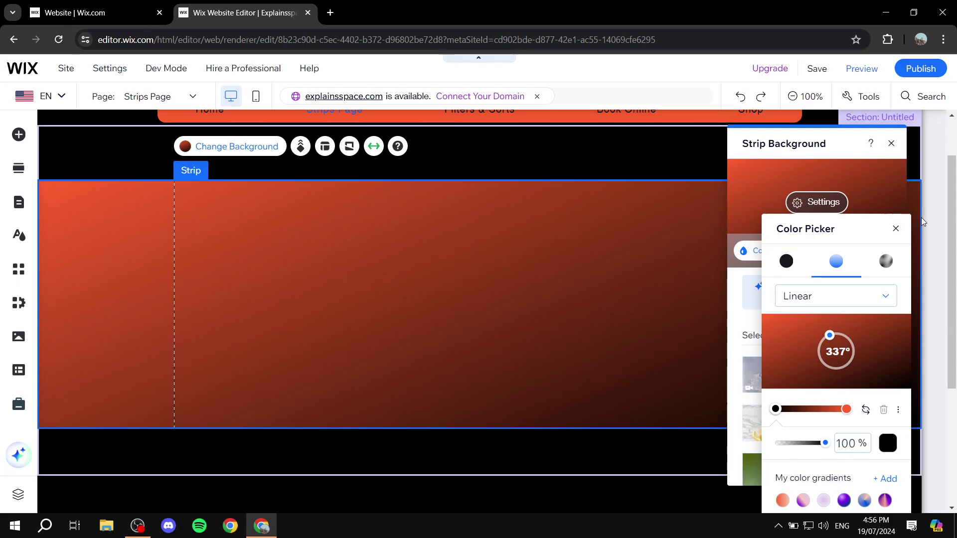
pyautogui.click(896, 231)
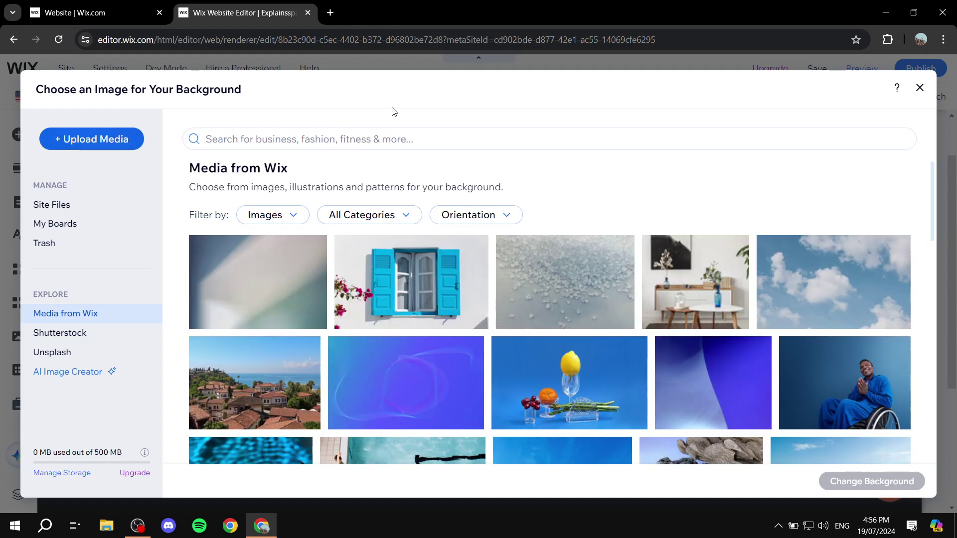
pyautogui.click(920, 88)
pyautogui.click(895, 146)
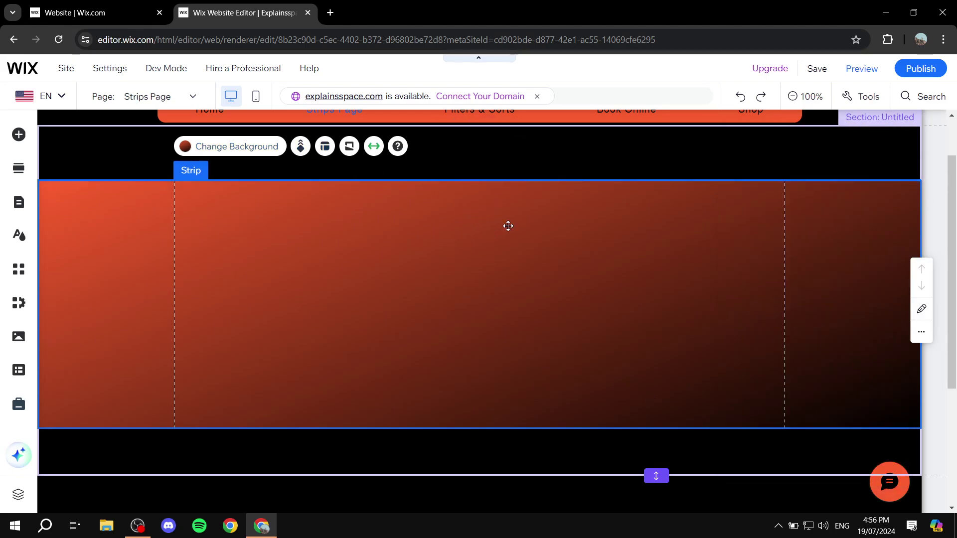
# Step: Add a themed Heading 1 text element onto the strip
pyautogui.click(18, 141)
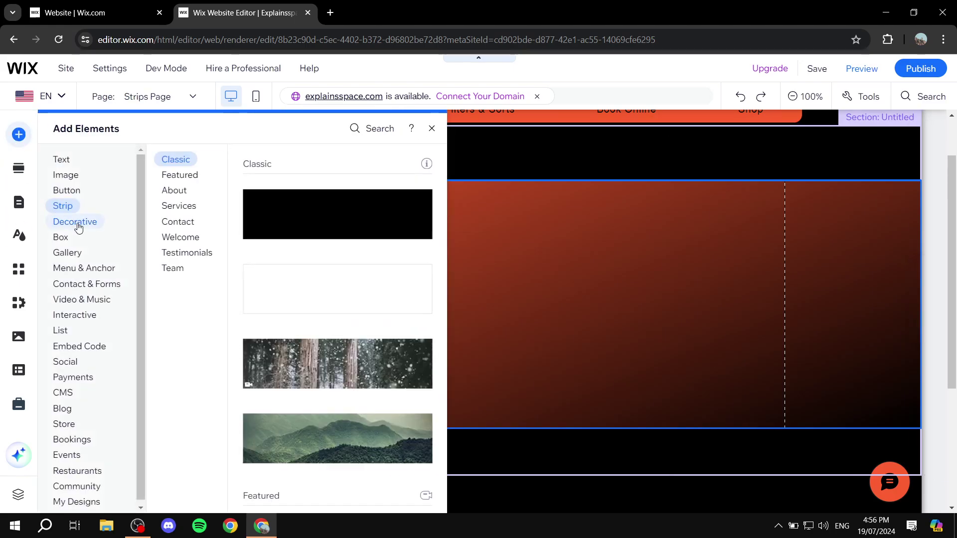
pyautogui.click(70, 192)
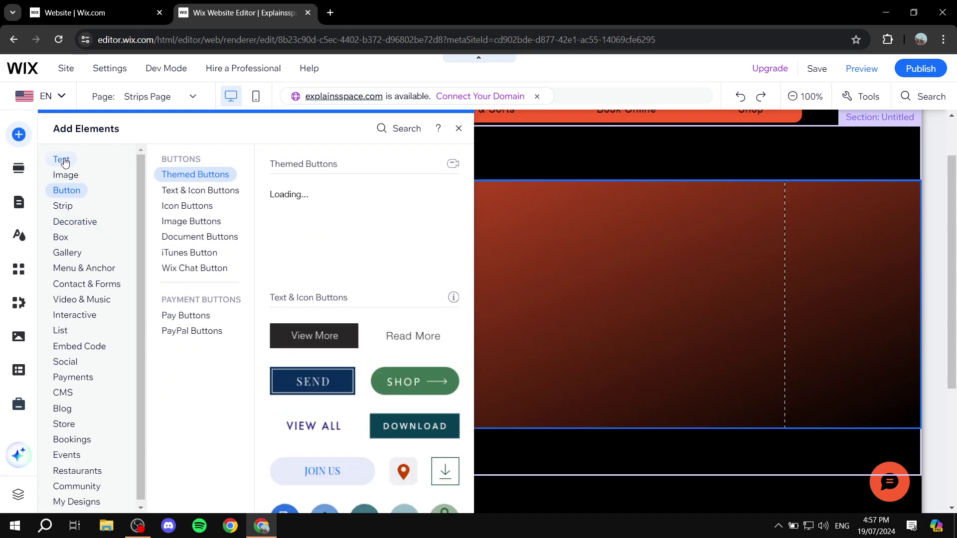
pyautogui.click(61, 159)
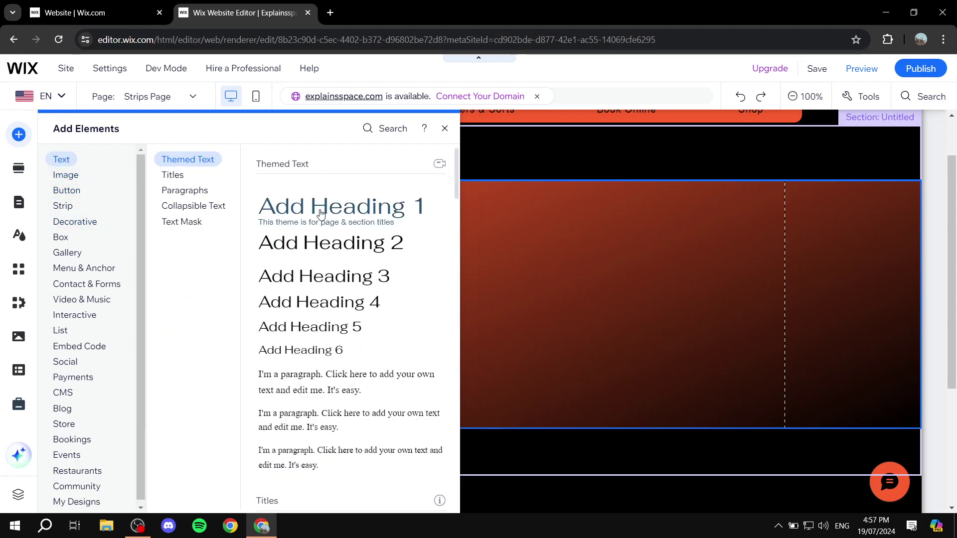
pyautogui.moveTo(317, 206); pyautogui.dragTo(491, 275)
# Step: Reposition the heading within the strip, move it above the strip, and place it back inside near the strip's upper middle
pyautogui.moveTo(462, 240); pyautogui.dragTo(519, 230)
pyautogui.click(454, 210)
pyautogui.moveTo(436, 251); pyautogui.dragTo(370, 240)
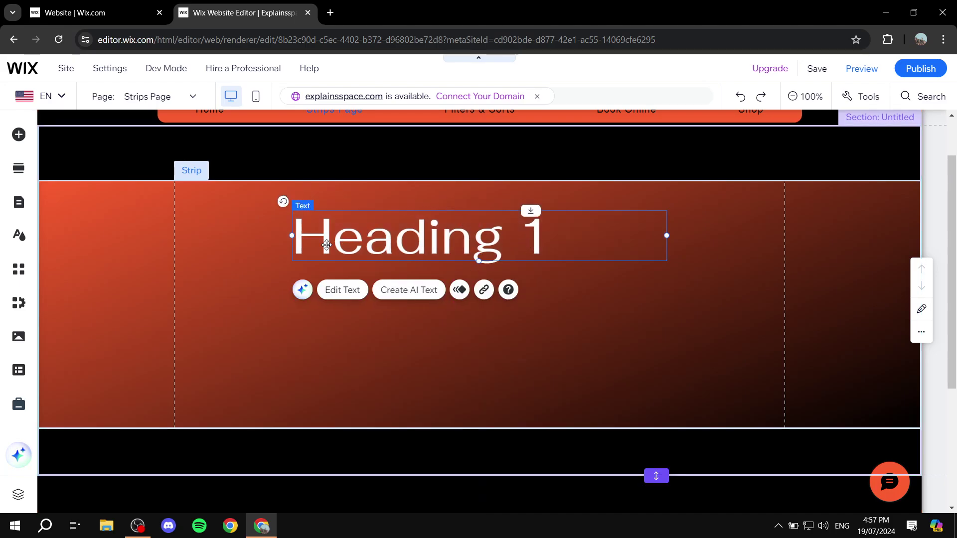
pyautogui.moveTo(457, 213); pyautogui.dragTo(414, 222)
pyautogui.hotkey('ctrl', 'z')
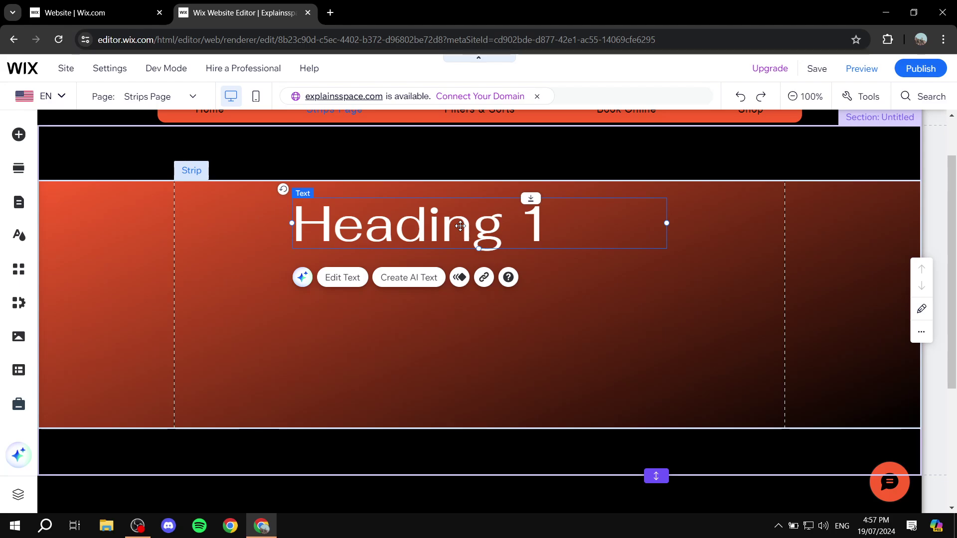
pyautogui.moveTo(451, 229); pyautogui.dragTo(428, 176)
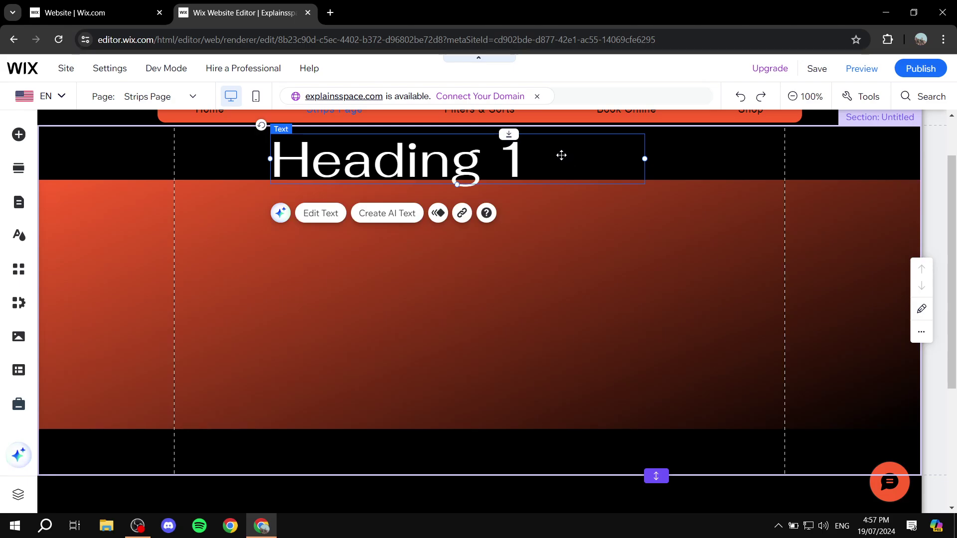
pyautogui.moveTo(560, 156); pyautogui.dragTo(582, 227)
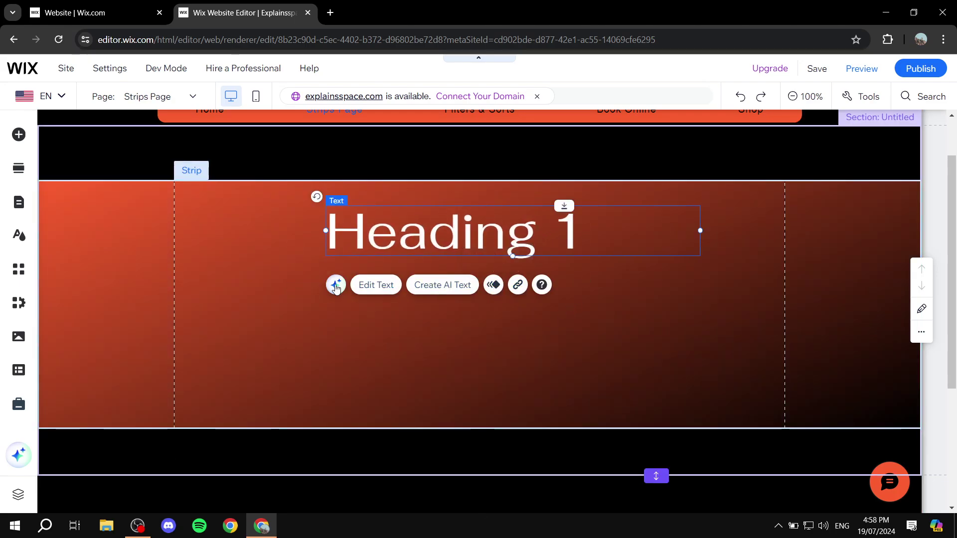
# Step: Center-align the heading text and delete the heading from the strip
pyautogui.click(379, 286)
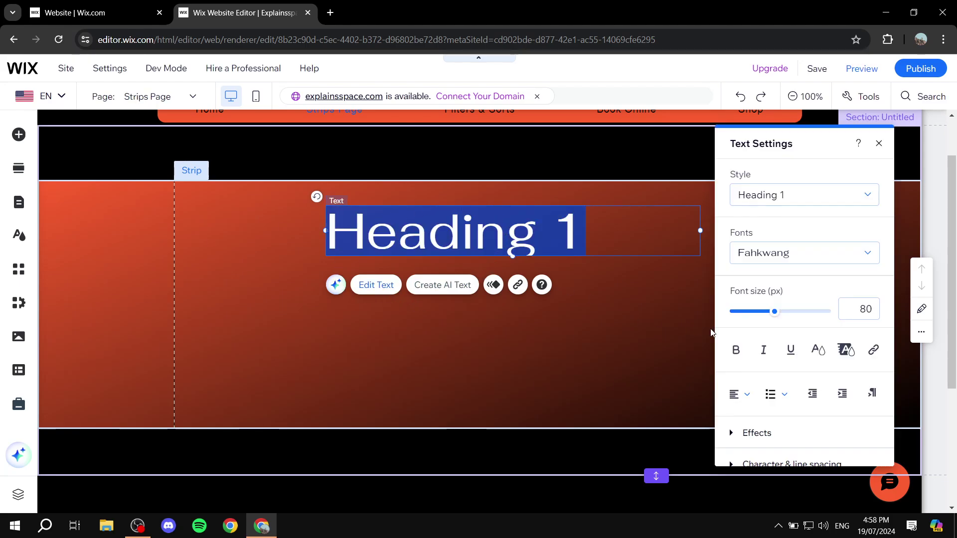
pyautogui.click(736, 394)
pyautogui.click(745, 413)
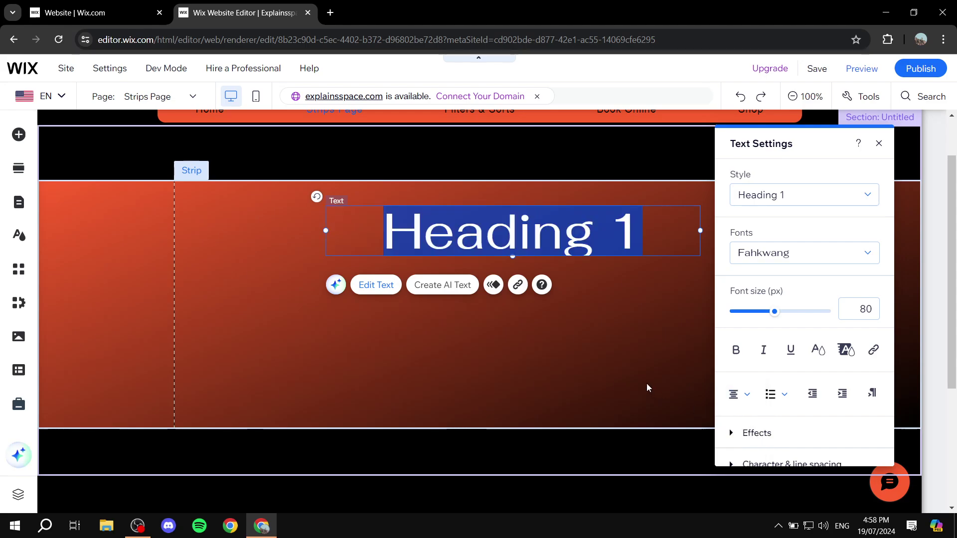
pyautogui.click(633, 363)
pyautogui.press('Delete')
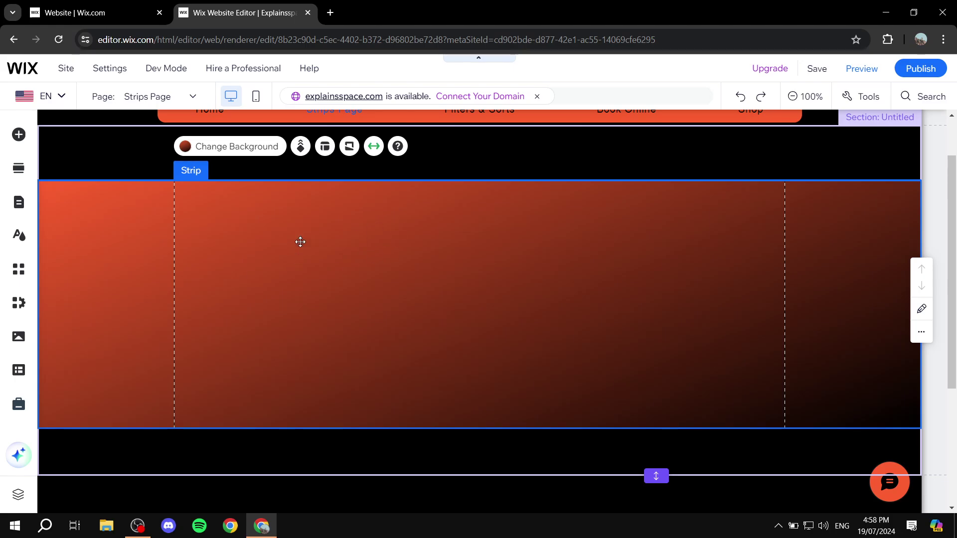
# Step: Apply the Fade in scroll effect to the strip and scroll through the page to check it
pyautogui.click(300, 148)
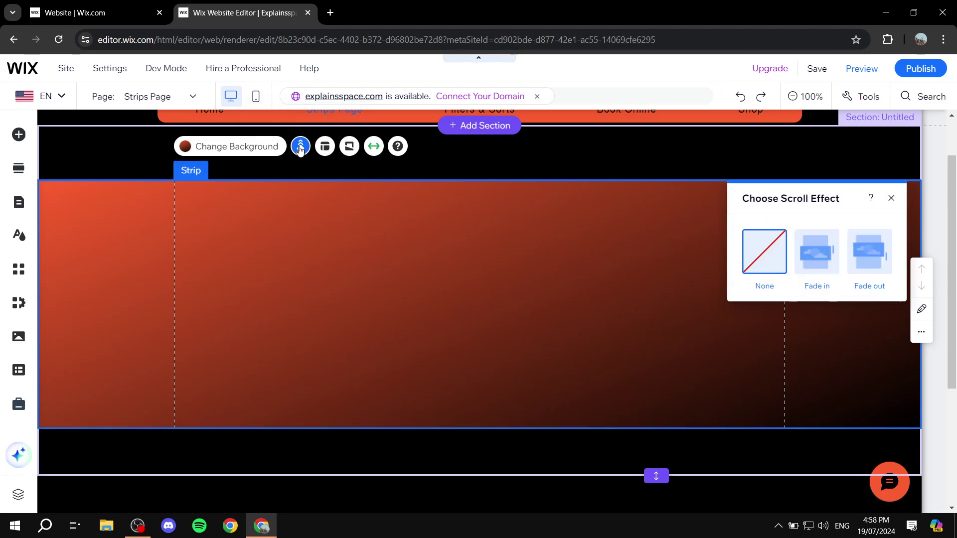
pyautogui.click(822, 262)
pyautogui.click(892, 199)
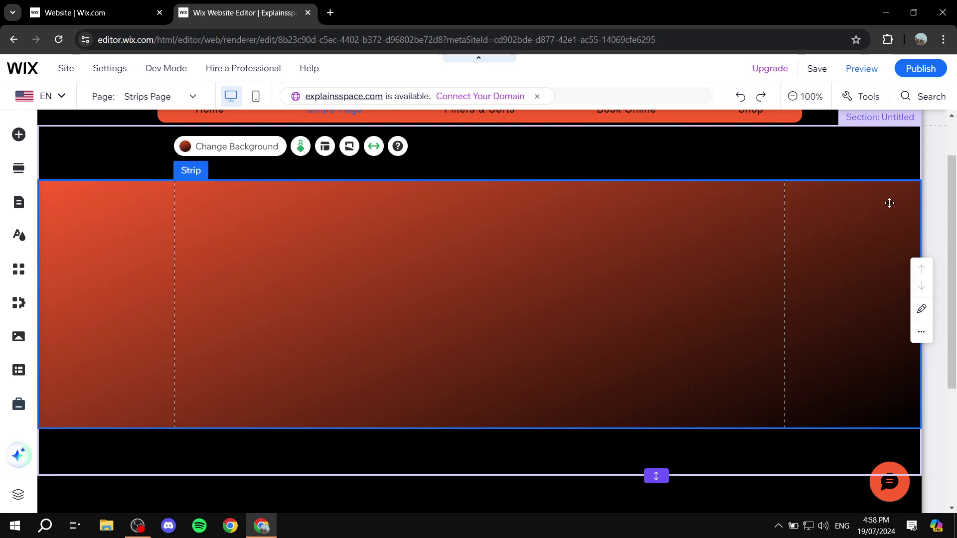
pyautogui.scroll(-4, 500, 311)
pyautogui.scroll(5, 500, 311)
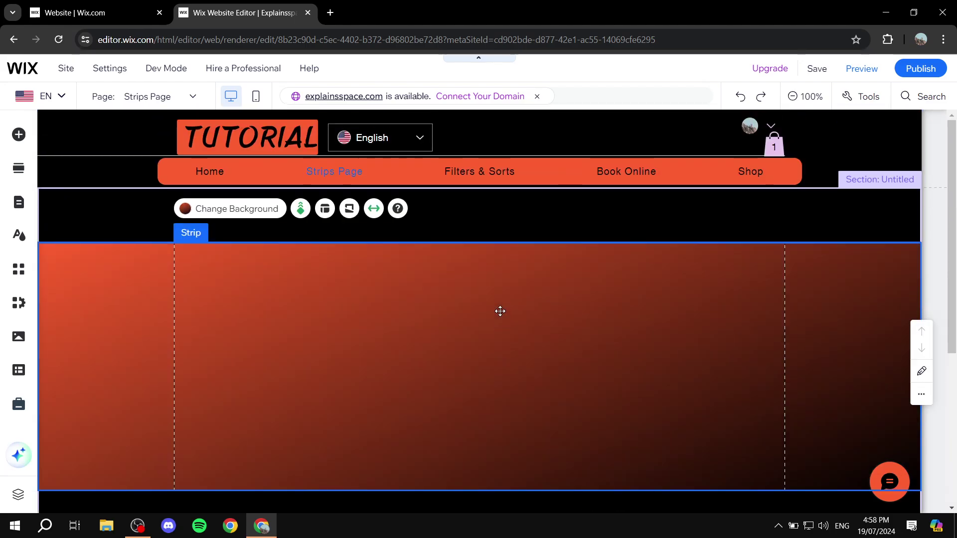
pyautogui.scroll(-5, 496, 314)
pyautogui.scroll(5, 636, 279)
pyautogui.scroll(-1, 382, 218)
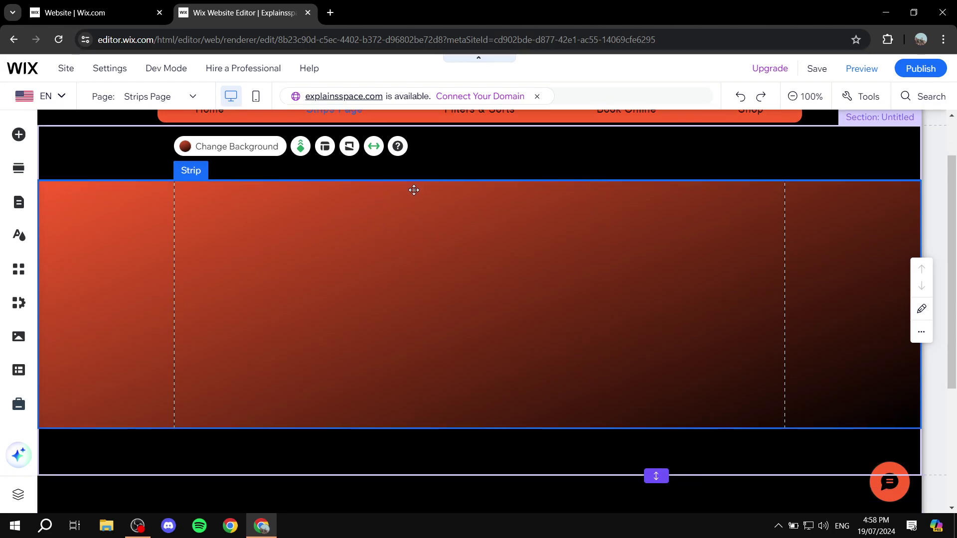
# Step: Try the Fade out scroll effect on the strip and set the scroll effect back to None
pyautogui.click(301, 146)
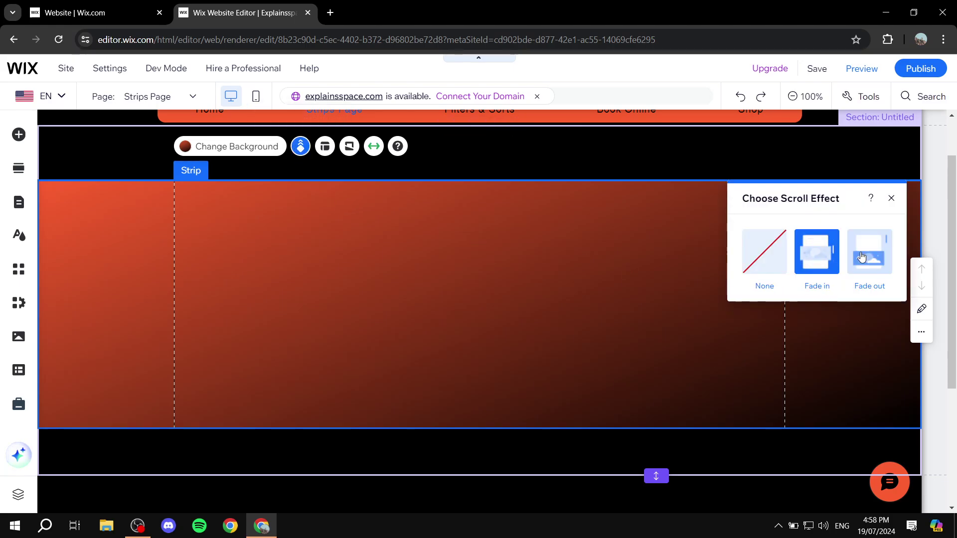
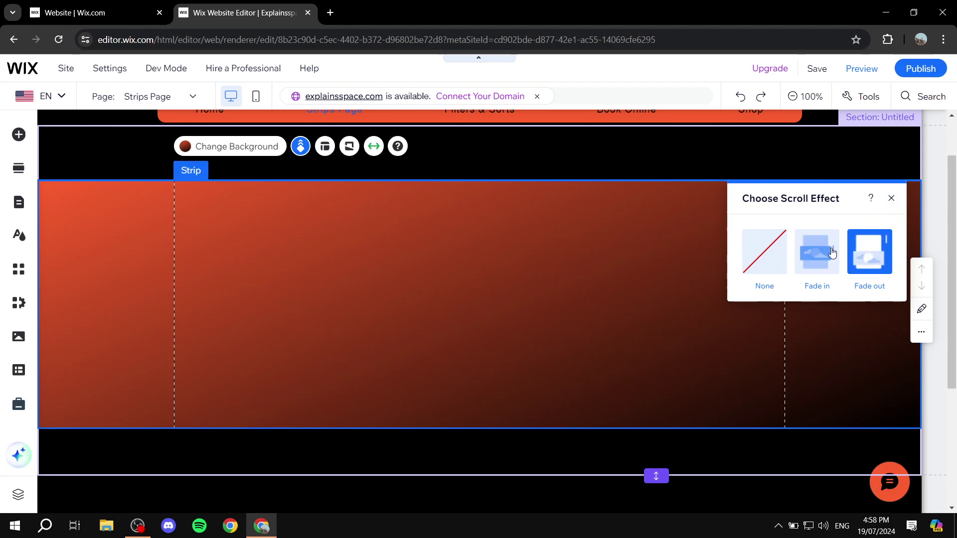
pyautogui.click(765, 253)
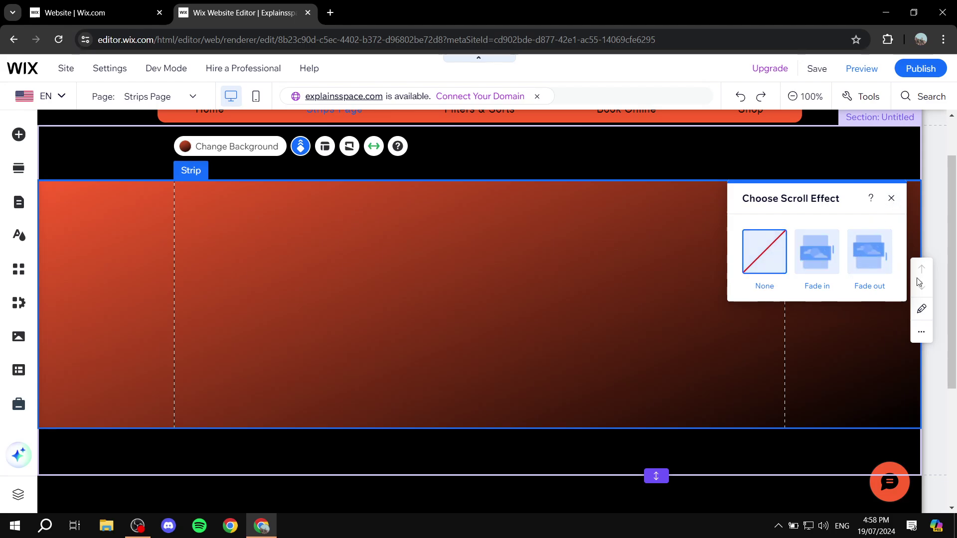
pyautogui.click(891, 199)
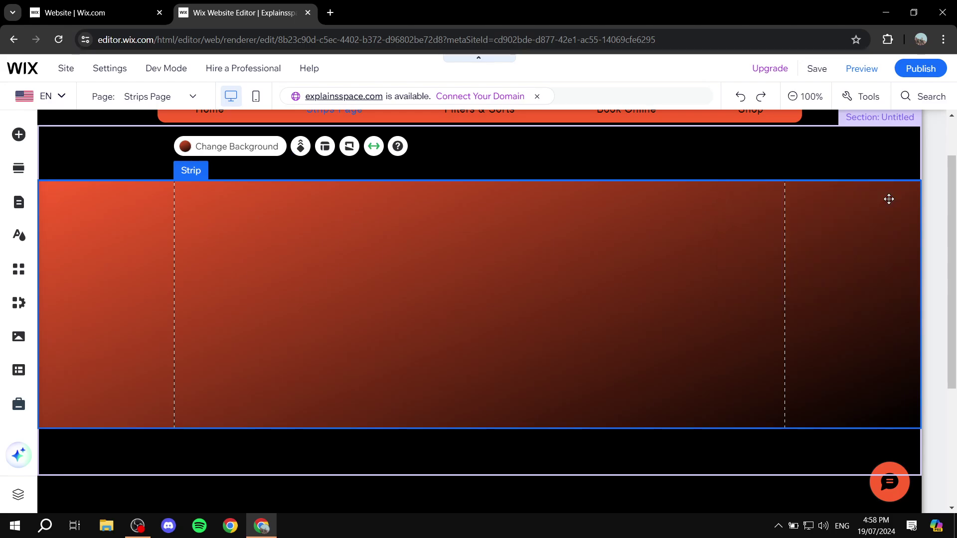
# Step: Try left and center content alignment in the strip layout, and set the alignment to Right
pyautogui.click(323, 148)
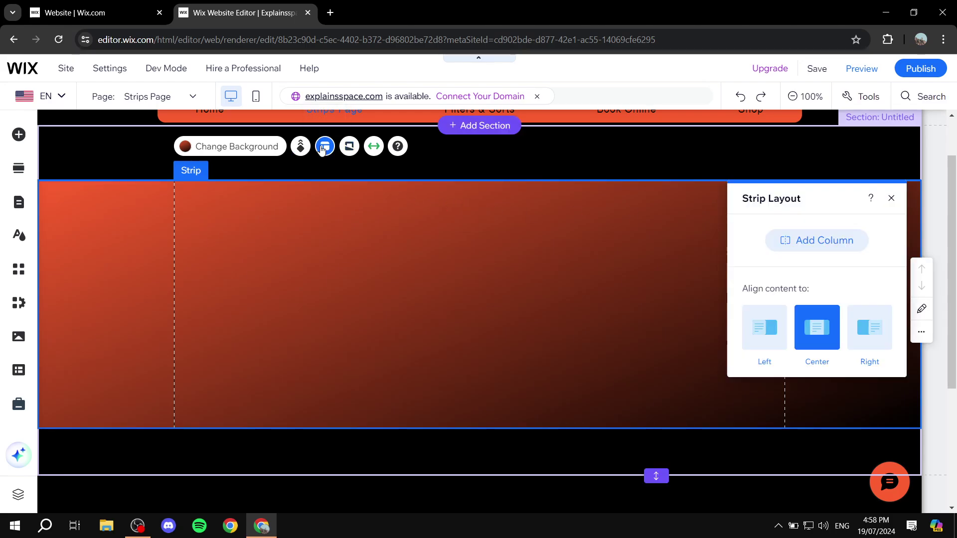
pyautogui.click(770, 343)
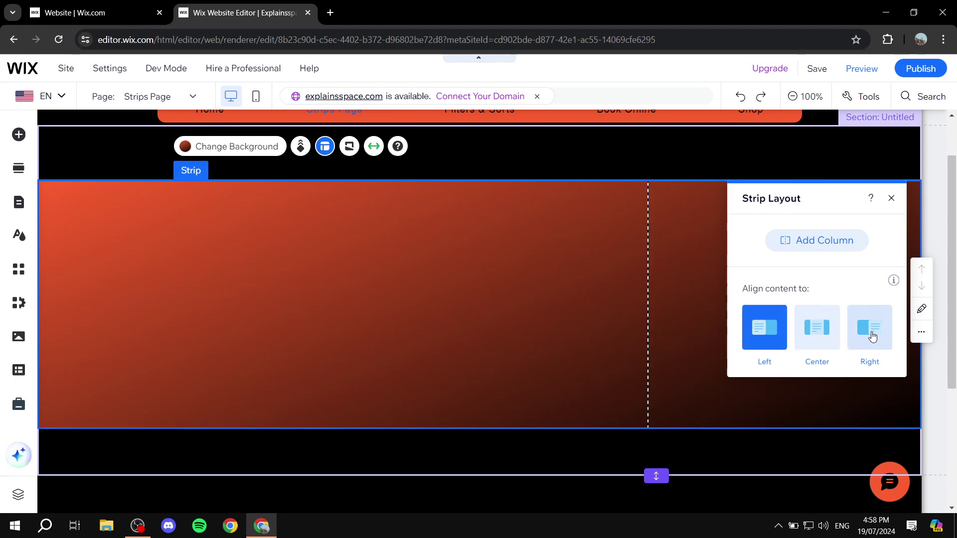
pyautogui.click(819, 350)
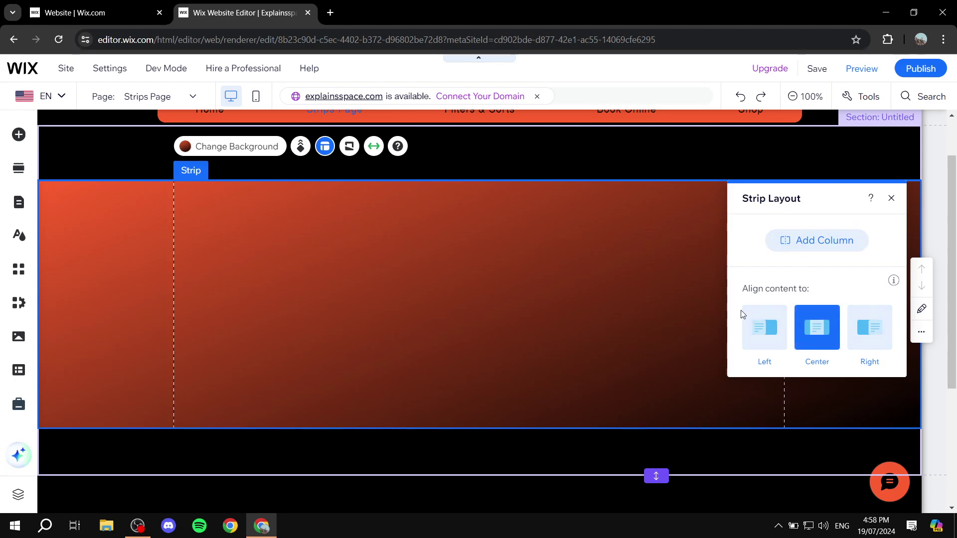
pyautogui.click(761, 339)
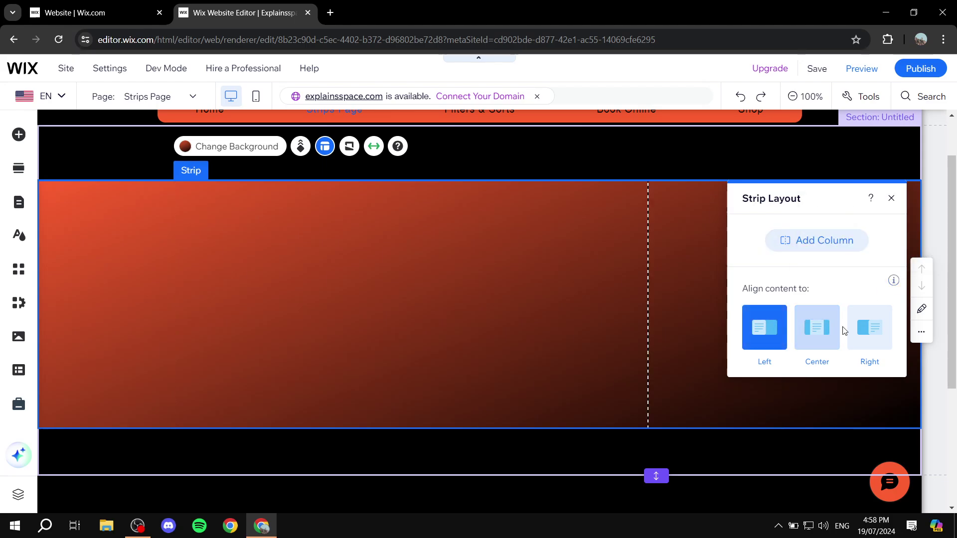
pyautogui.click(863, 332)
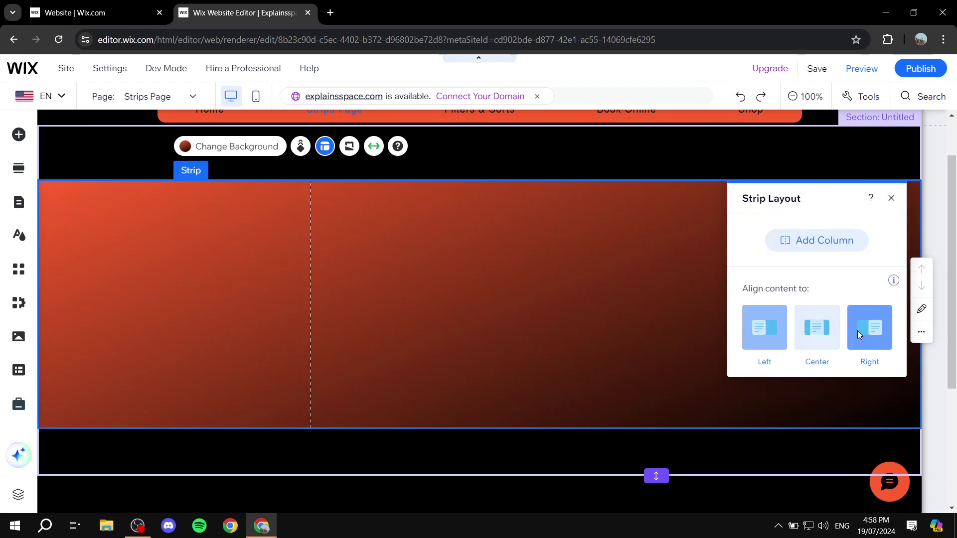
# Step: Set the strip's content alignment to Center and add a second column to the strip
pyautogui.click(821, 333)
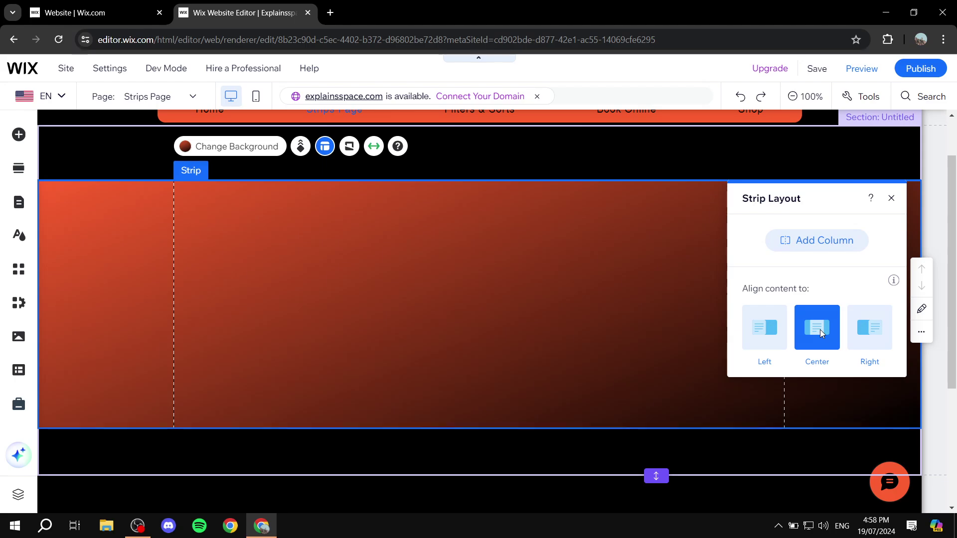
pyautogui.click(797, 241)
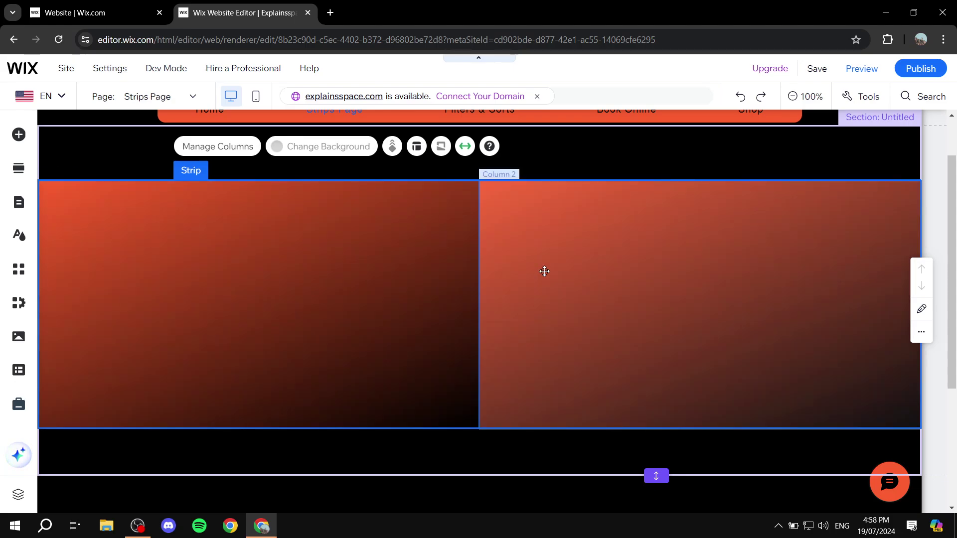
pyautogui.click(544, 269)
# Step: Try right and left content alignment in the first column's layout, and set the alignment back to Center
pyautogui.click(389, 239)
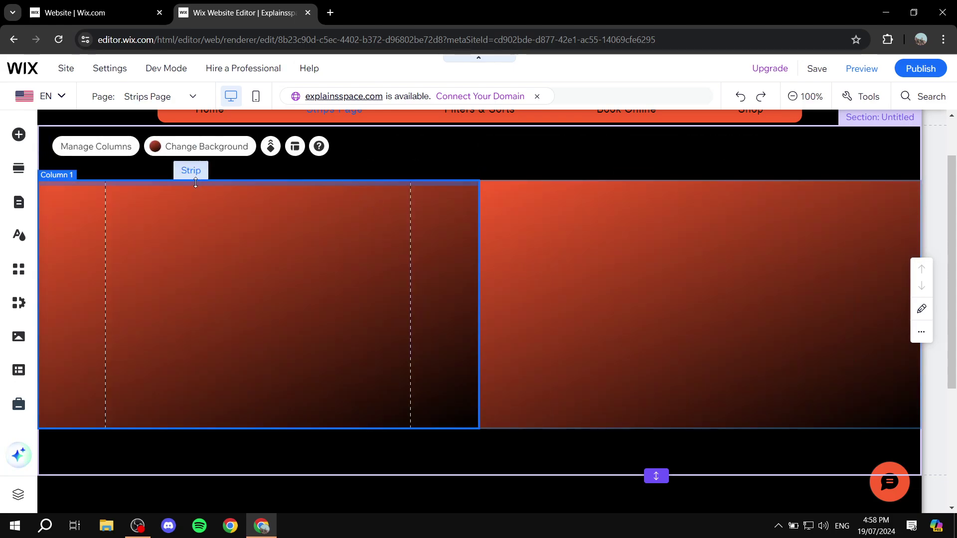
pyautogui.click(291, 145)
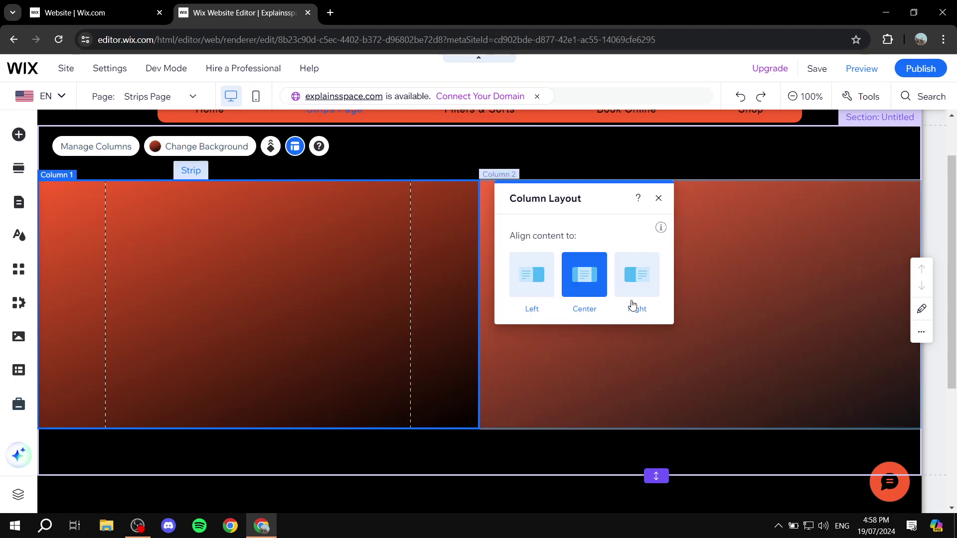
pyautogui.click(645, 279)
pyautogui.click(539, 282)
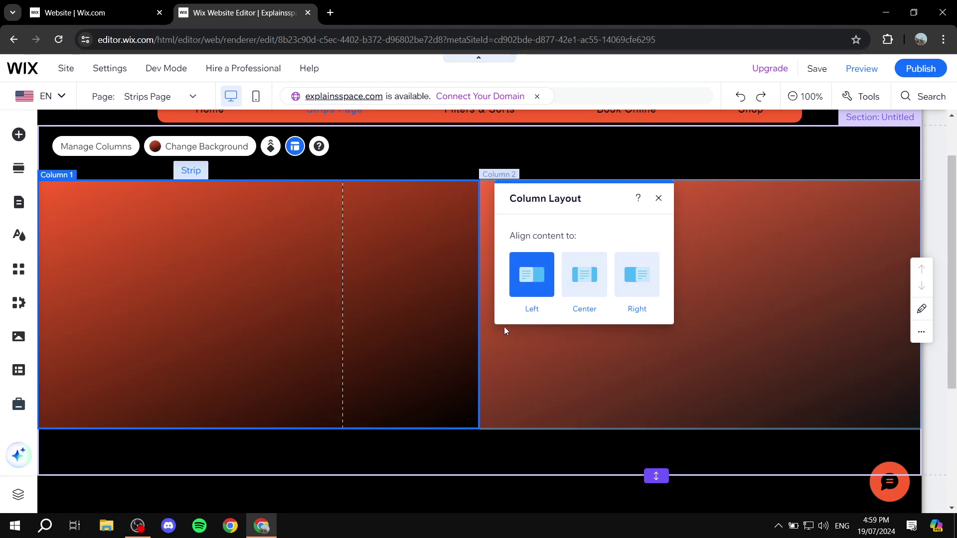
pyautogui.click(586, 287)
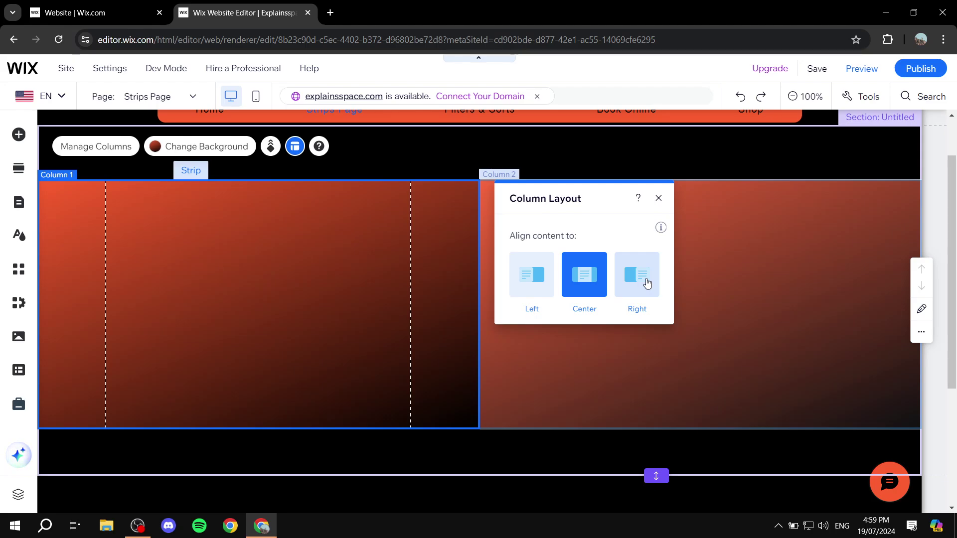
pyautogui.click(658, 198)
# Step: Add three more columns to the strip to make five
pyautogui.click(84, 147)
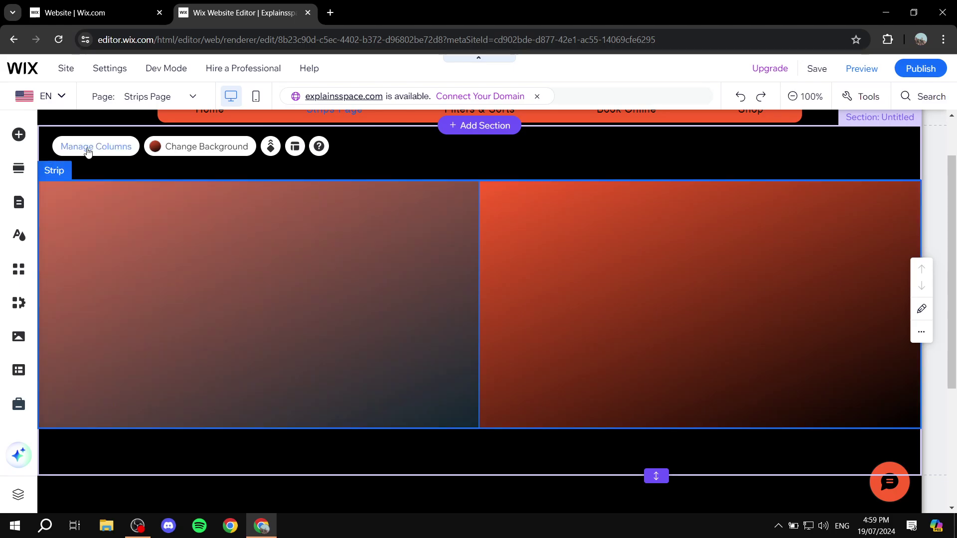
pyautogui.click(818, 242)
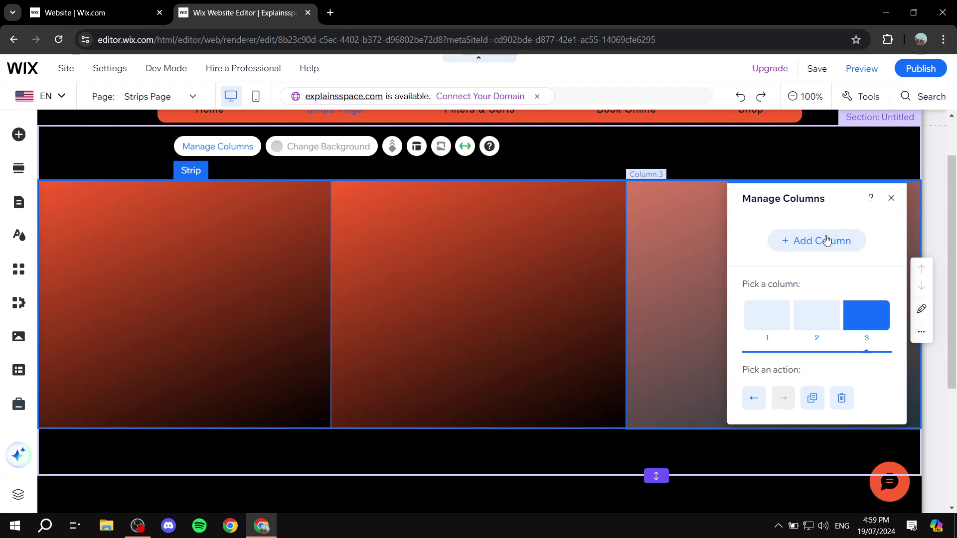
pyautogui.click(784, 241)
pyautogui.click(786, 243)
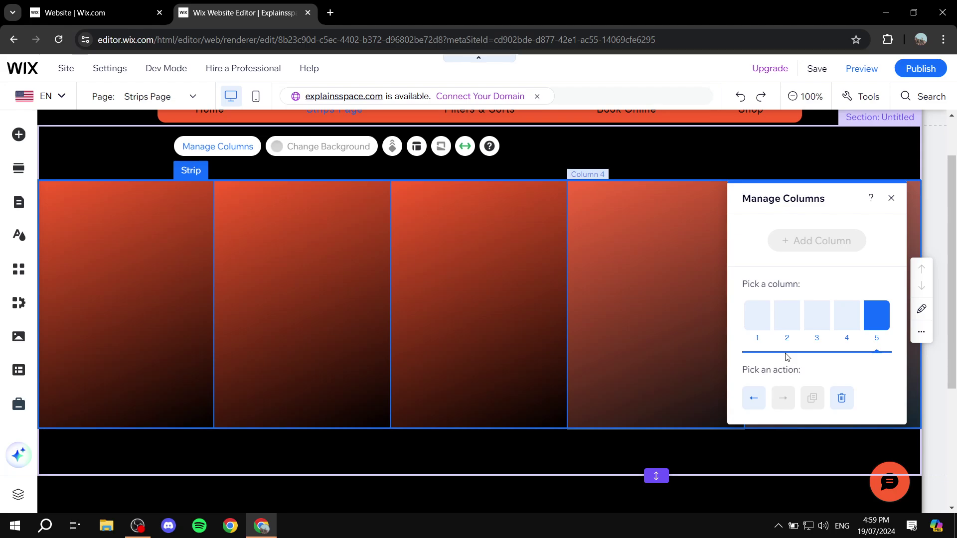
# Step: Delete the strip's columns one by one down to a single column, and add a second column back
pyautogui.click(786, 334)
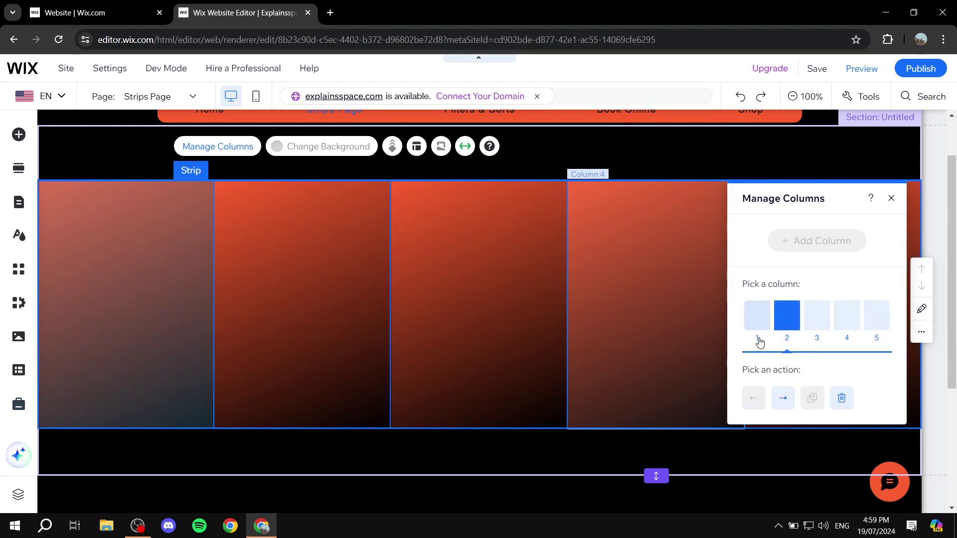
pyautogui.click(759, 339)
pyautogui.click(877, 335)
pyautogui.click(842, 398)
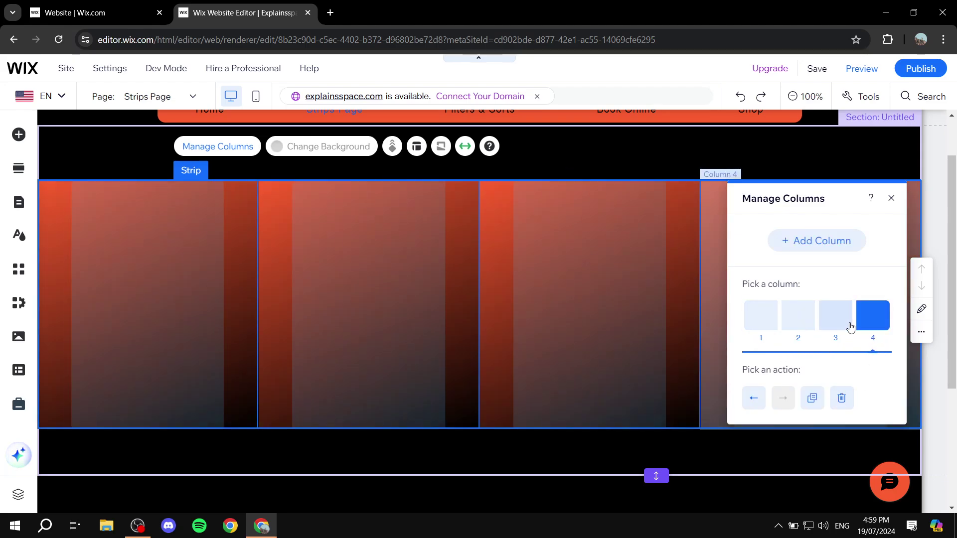
pyautogui.click(842, 399)
pyautogui.click(844, 399)
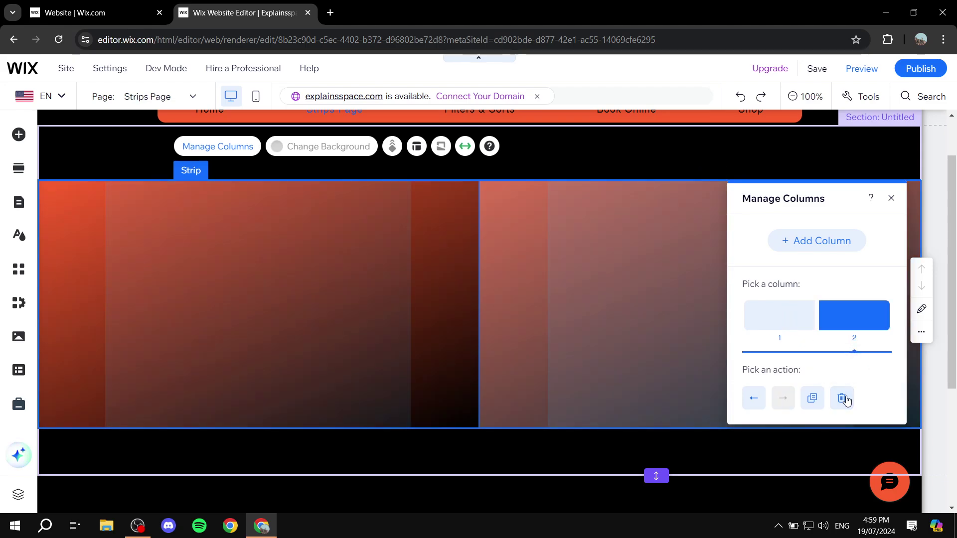
pyautogui.click(842, 399)
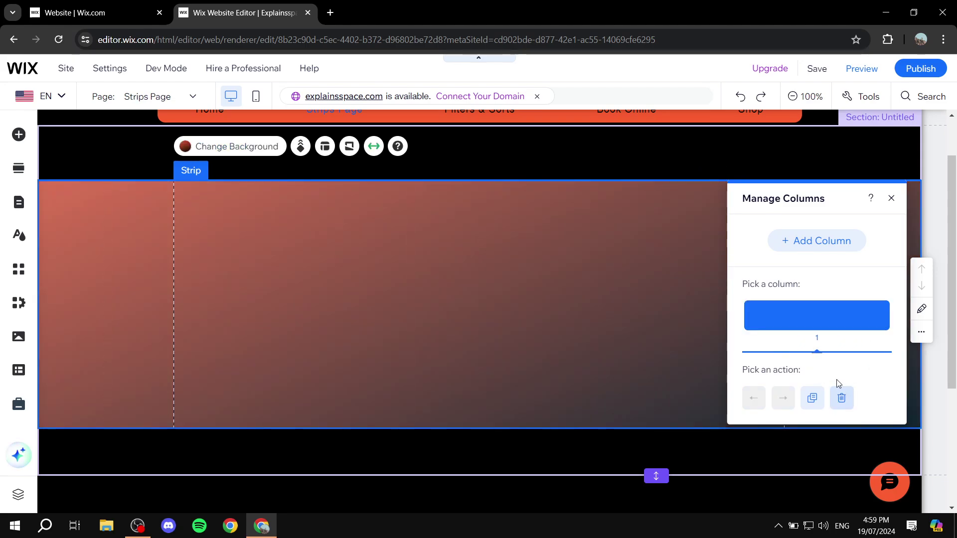
pyautogui.click(823, 241)
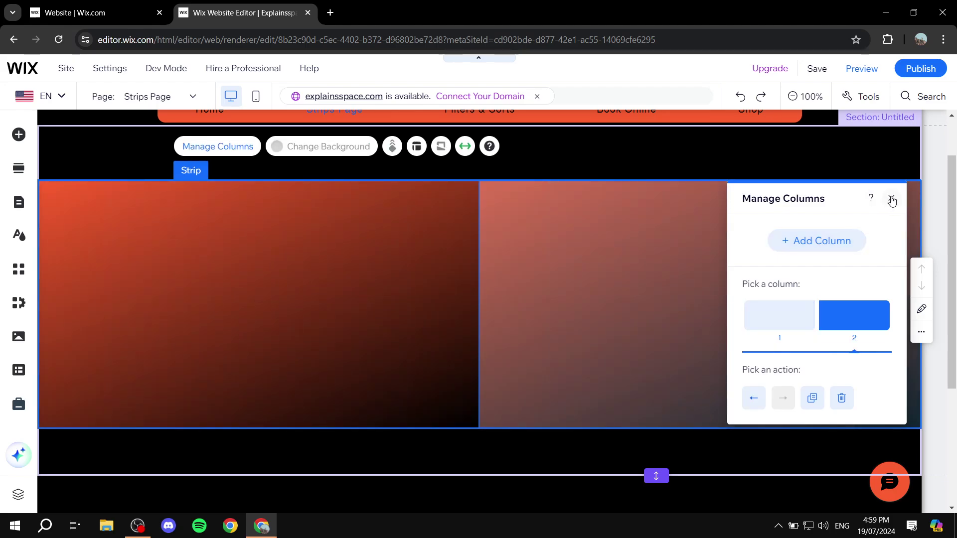
pyautogui.click(891, 198)
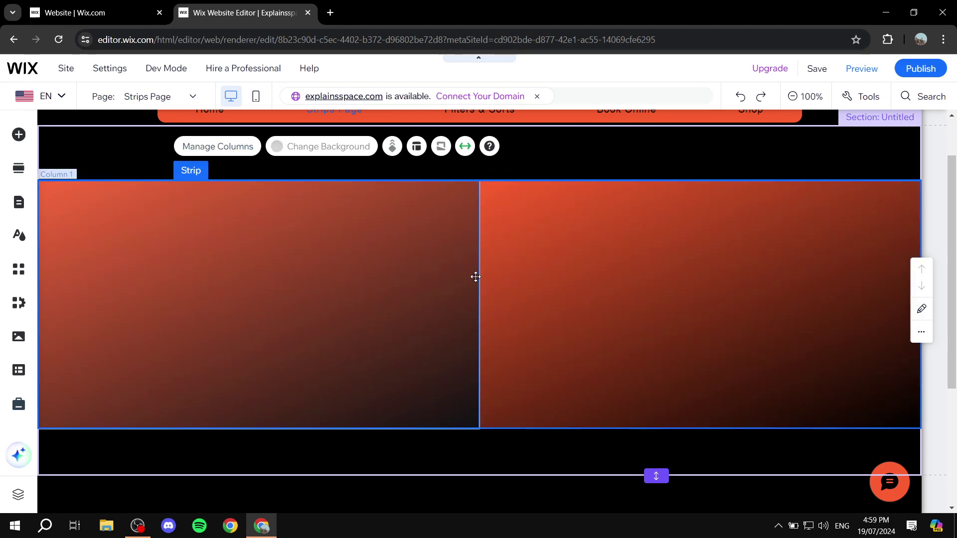
# Step: Try to shift the boundary between the strip's two columns, and open the column management options
pyautogui.moveTo(485, 279); pyautogui.dragTo(506, 268)
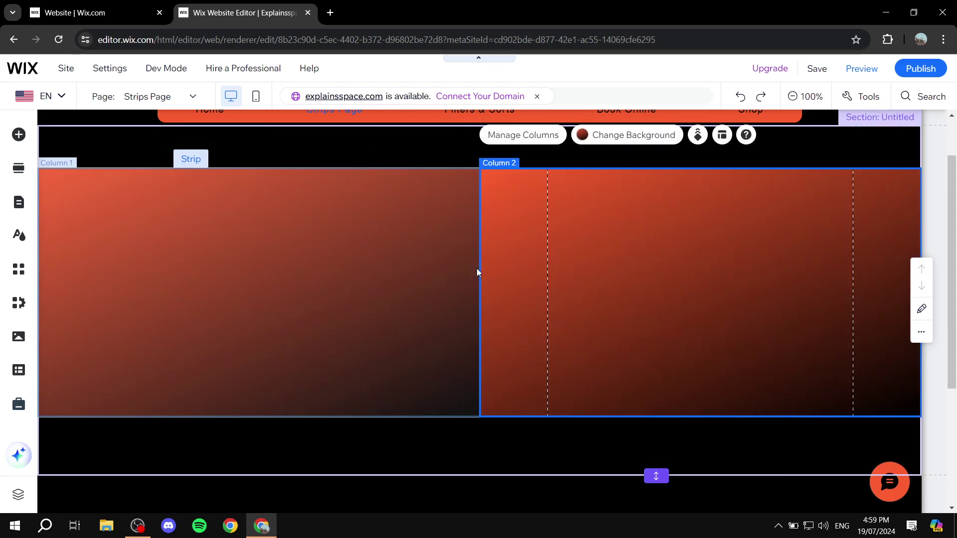
pyautogui.click(478, 267)
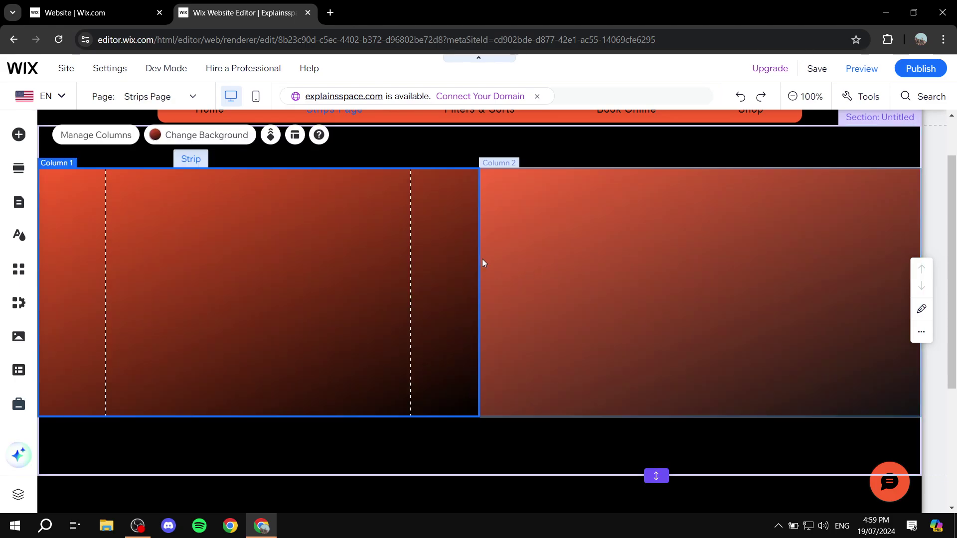
pyautogui.moveTo(482, 263); pyautogui.dragTo(560, 262)
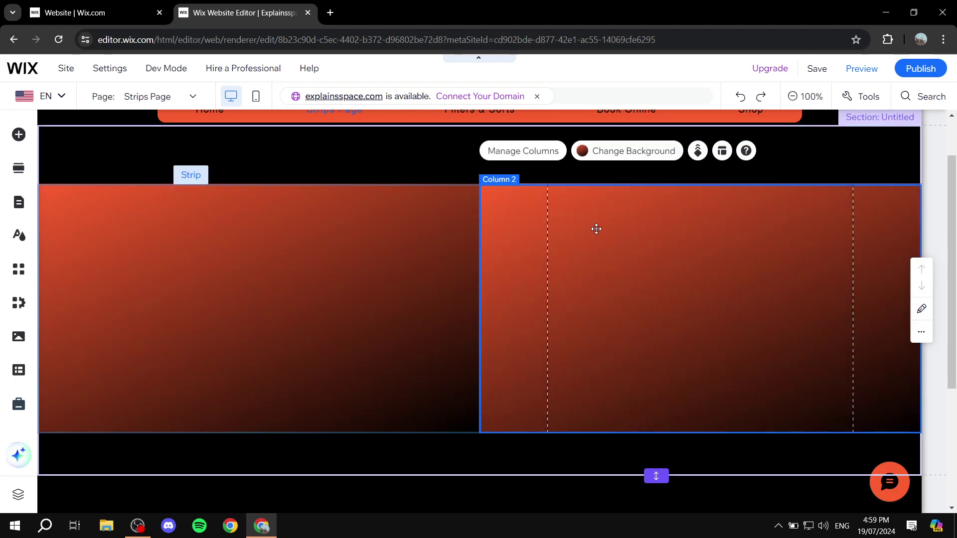
pyautogui.click(516, 151)
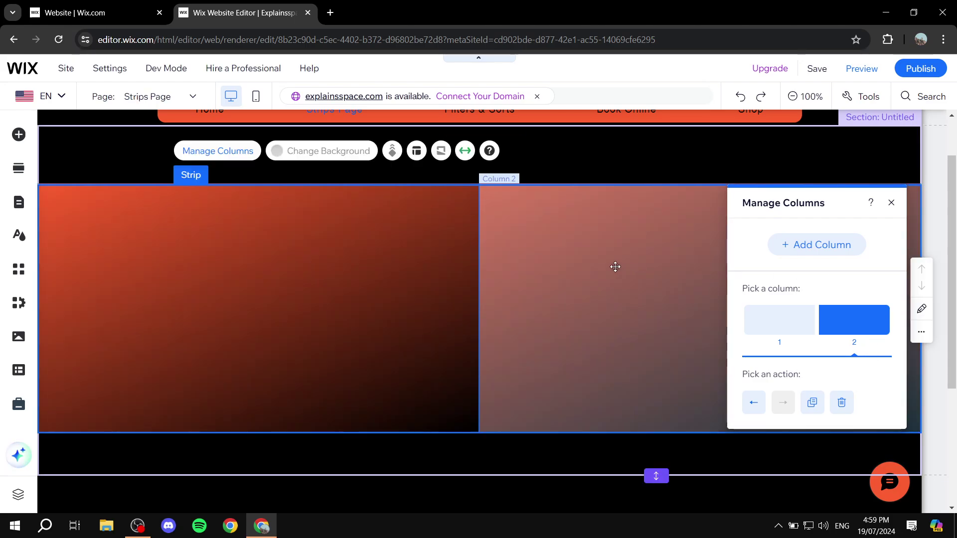
# Step: Try the Page stretch option on the strip, set it back to Screen, and try adjusting its margins
pyautogui.click(465, 151)
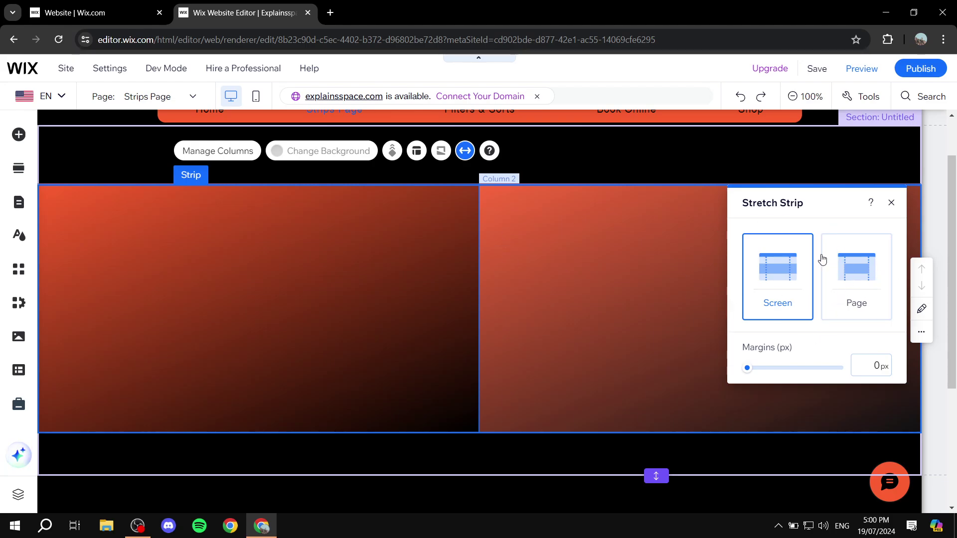
pyautogui.click(861, 282)
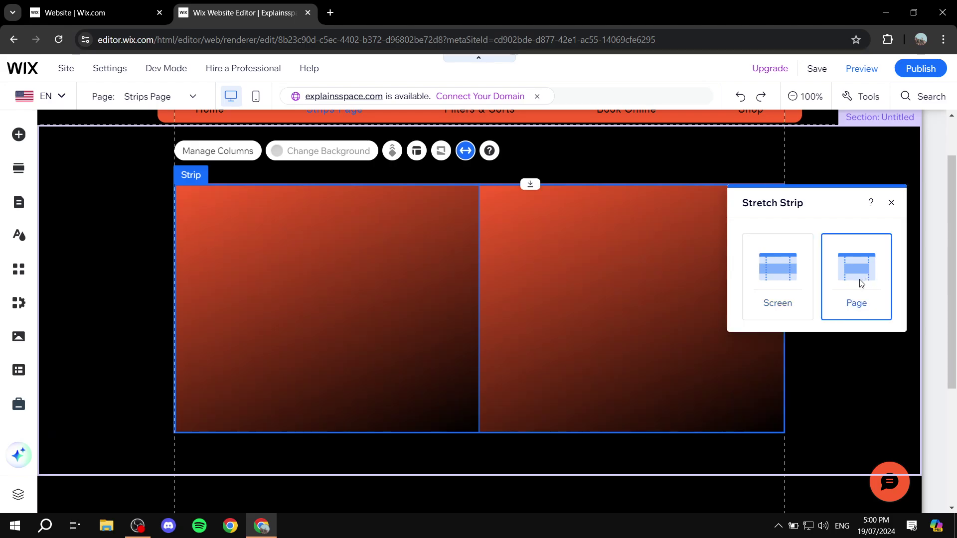
pyautogui.click(787, 282)
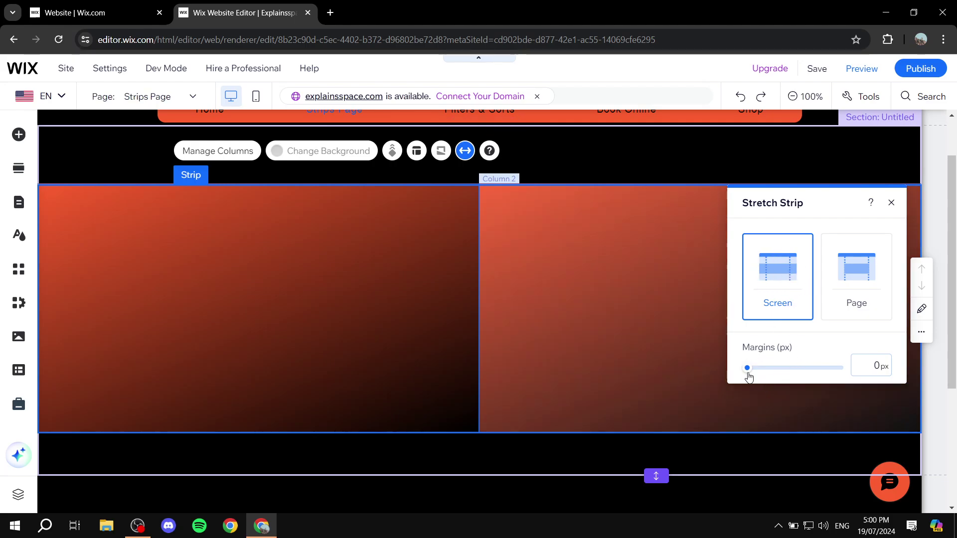
pyautogui.moveTo(746, 369); pyautogui.dragTo(721, 361)
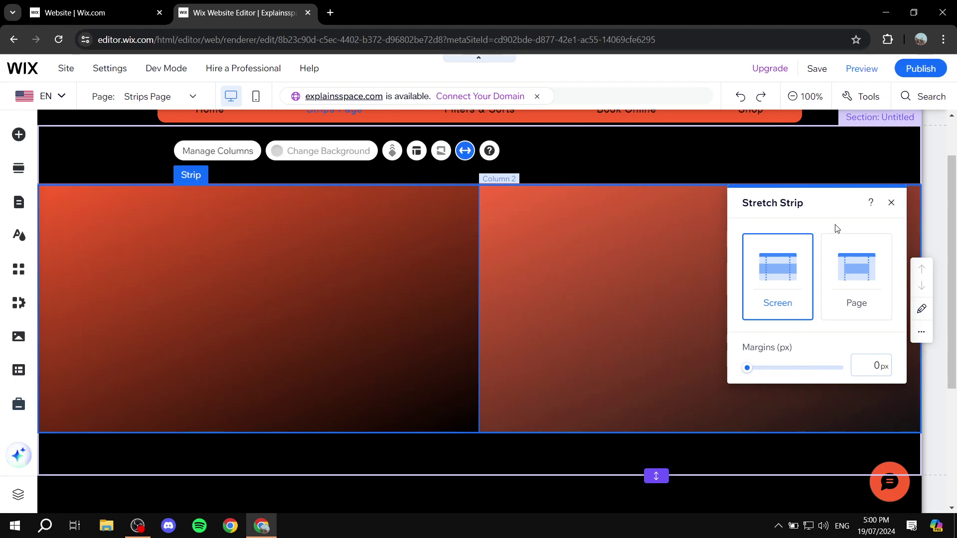
pyautogui.click(890, 203)
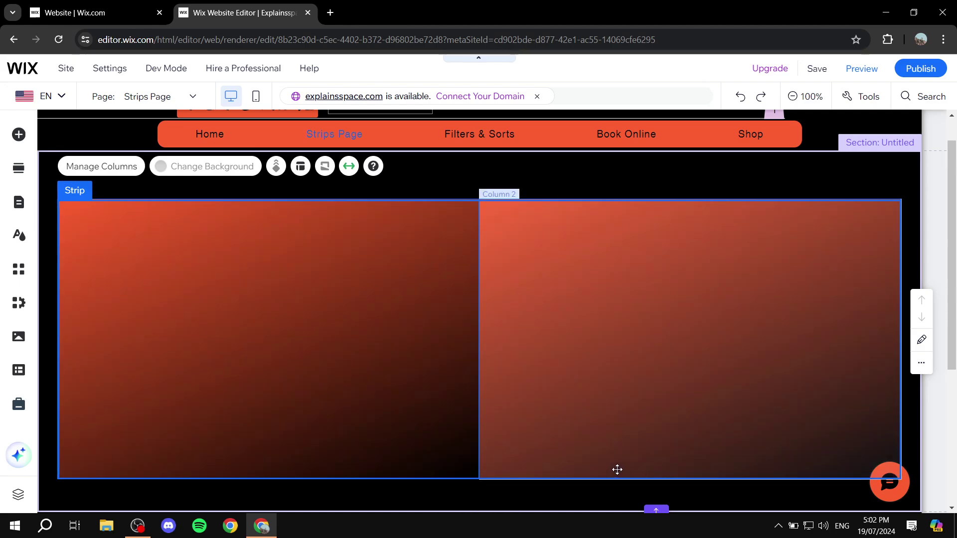
# Step: Reduce the strip's height slightly and open the column management options from the first column
pyautogui.moveTo(617, 472); pyautogui.dragTo(616, 466)
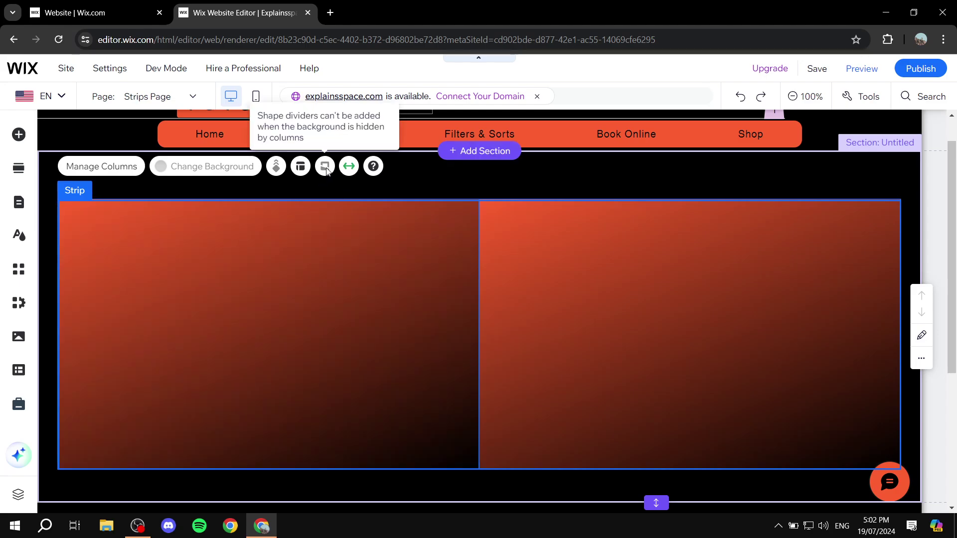
pyautogui.click(438, 259)
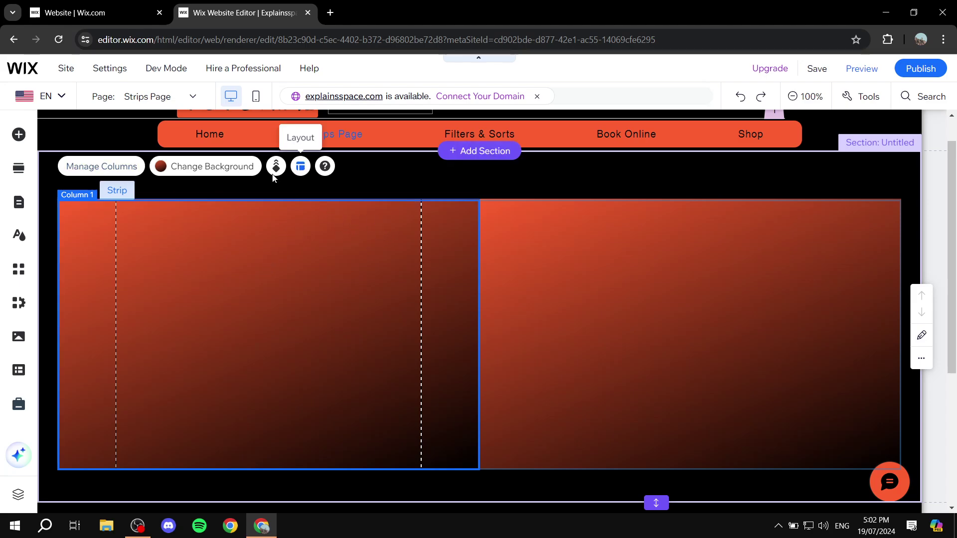
pyautogui.click(123, 166)
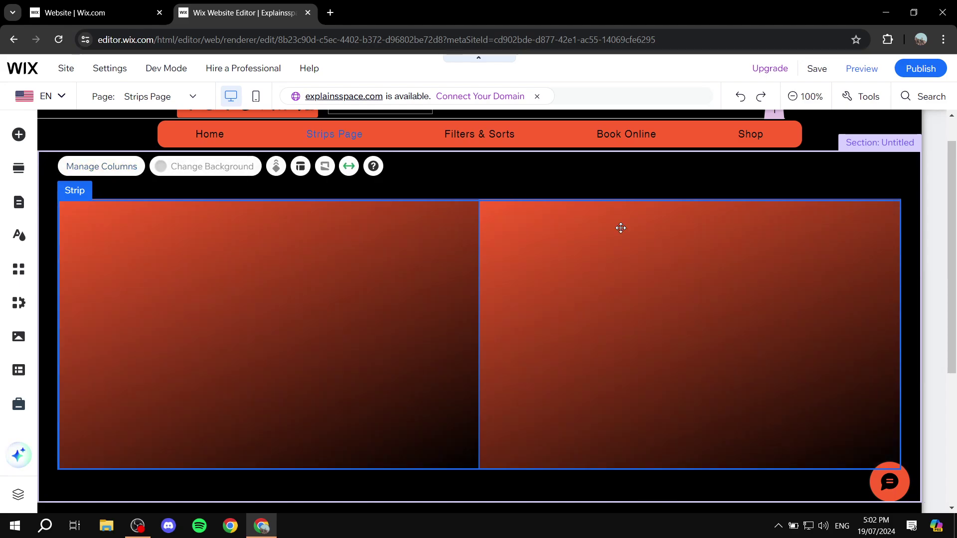
# Step: Try the 33-66 and 25-75 column proportions in the strip layout, and set the proportions back to Equal
pyautogui.click(620, 228)
pyautogui.click(300, 178)
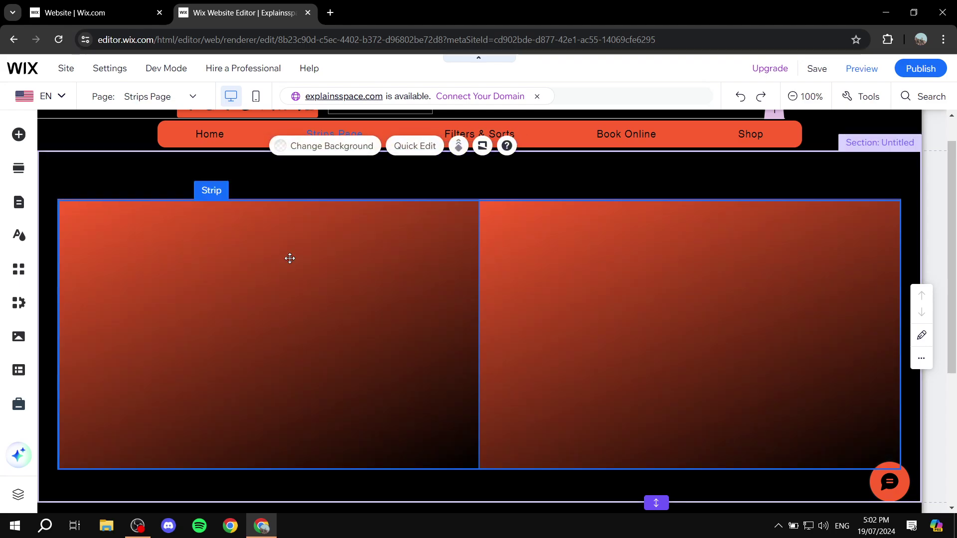
pyautogui.click(289, 258)
pyautogui.click(301, 166)
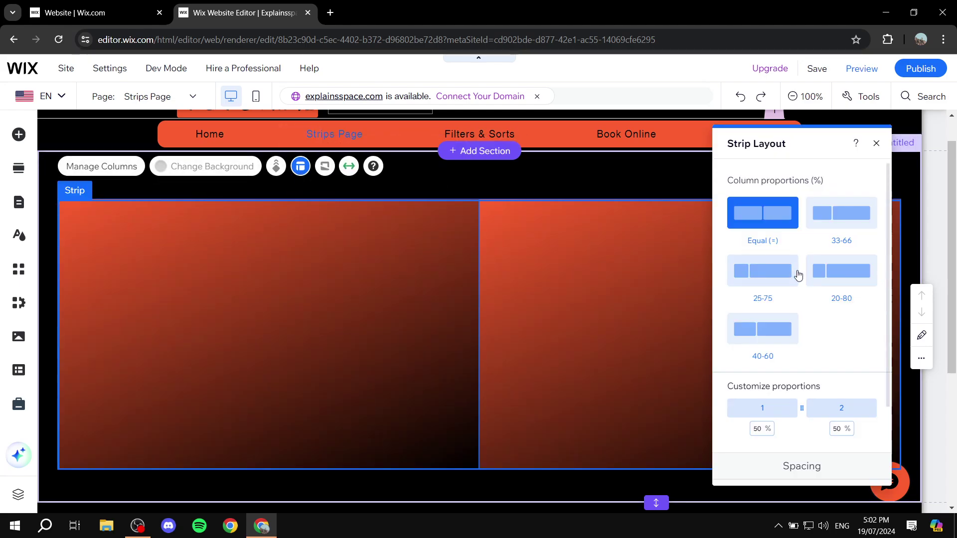
pyautogui.click(847, 228)
pyautogui.click(760, 273)
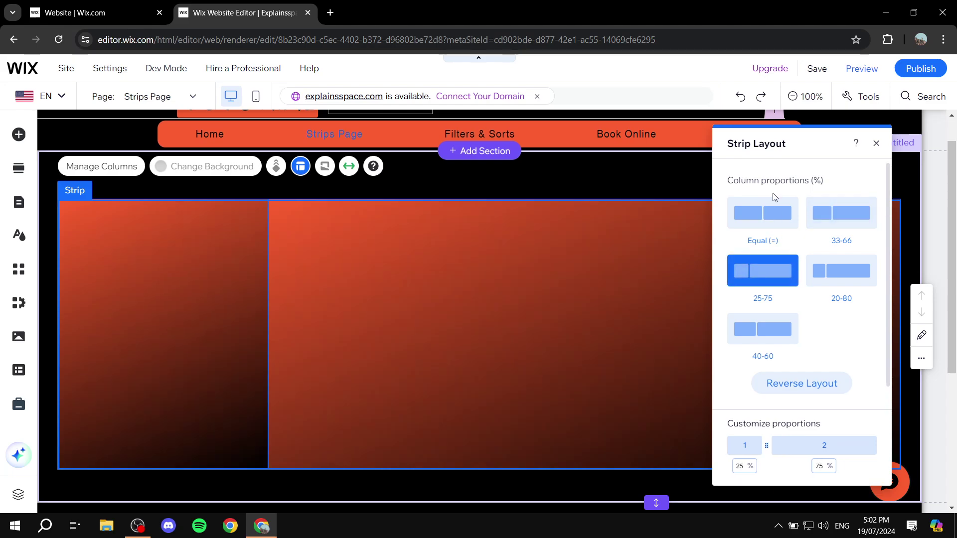
pyautogui.click(767, 222)
# Step: Review the strip layout's proportion and spacing options, and try adjusting the column spacing
pyautogui.scroll(-2, 782, 349)
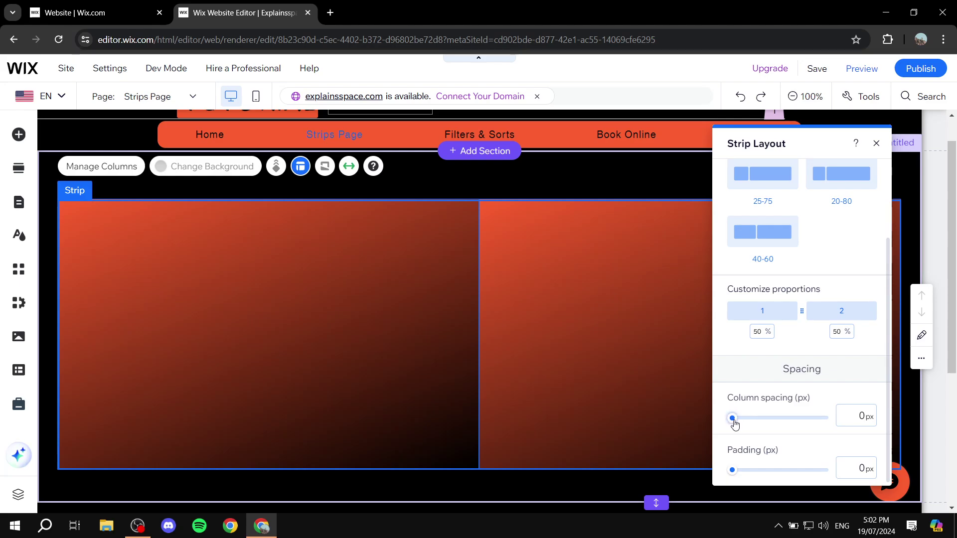
pyautogui.scroll(2, 763, 353)
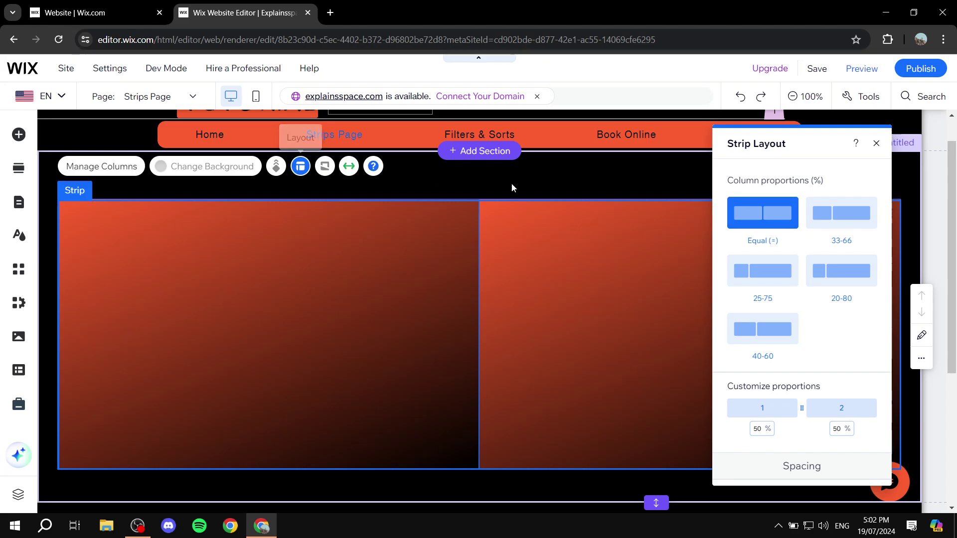
pyautogui.scroll(-2, 808, 258)
pyautogui.scroll(2, 810, 260)
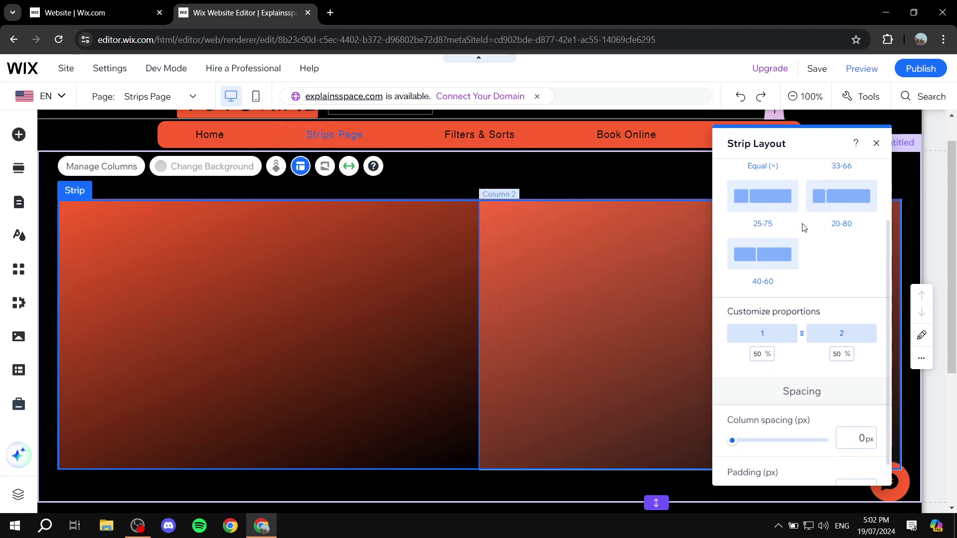
pyautogui.scroll(-2, 814, 269)
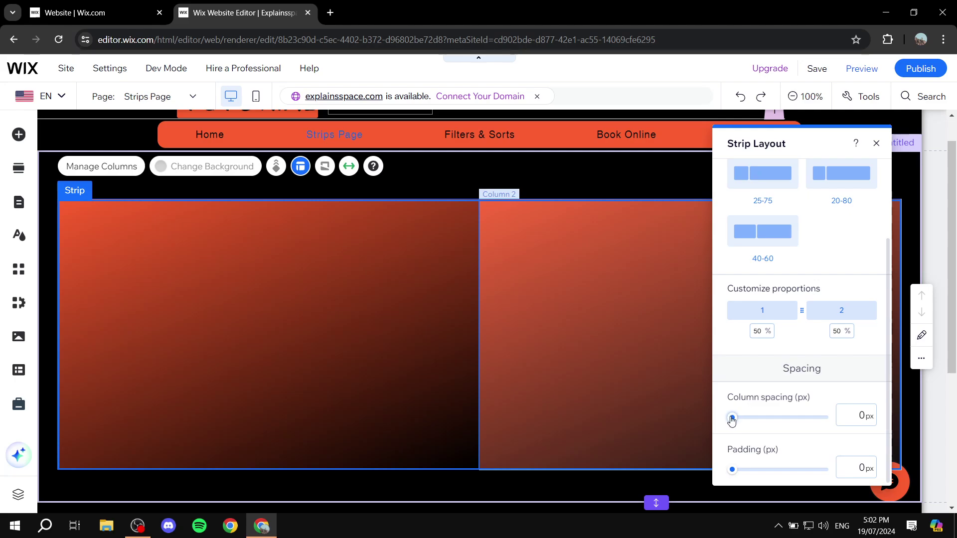
pyautogui.moveTo(732, 420); pyautogui.dragTo(697, 424)
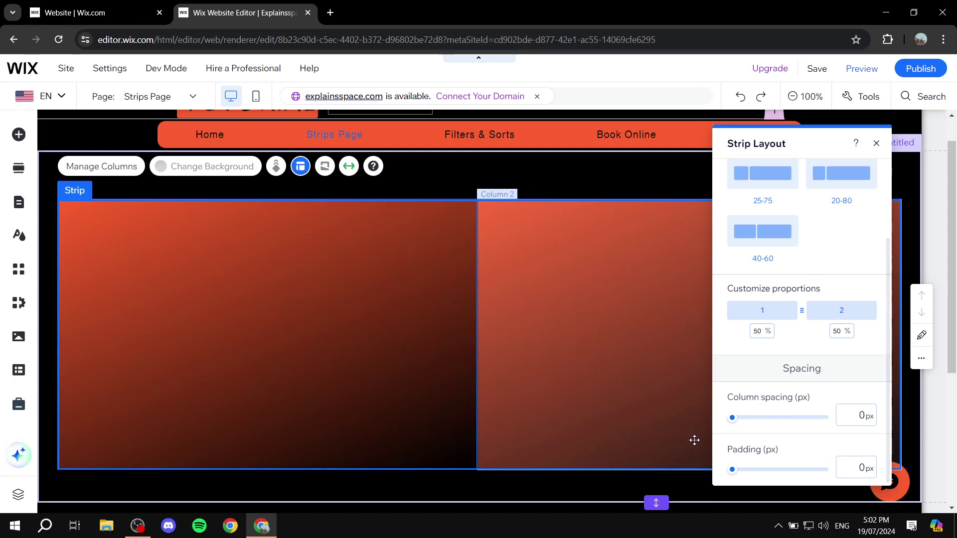
# Step: Try adjusting the padding in the strip layout, and delete the strip's first column
pyautogui.moveTo(734, 472); pyautogui.dragTo(696, 468)
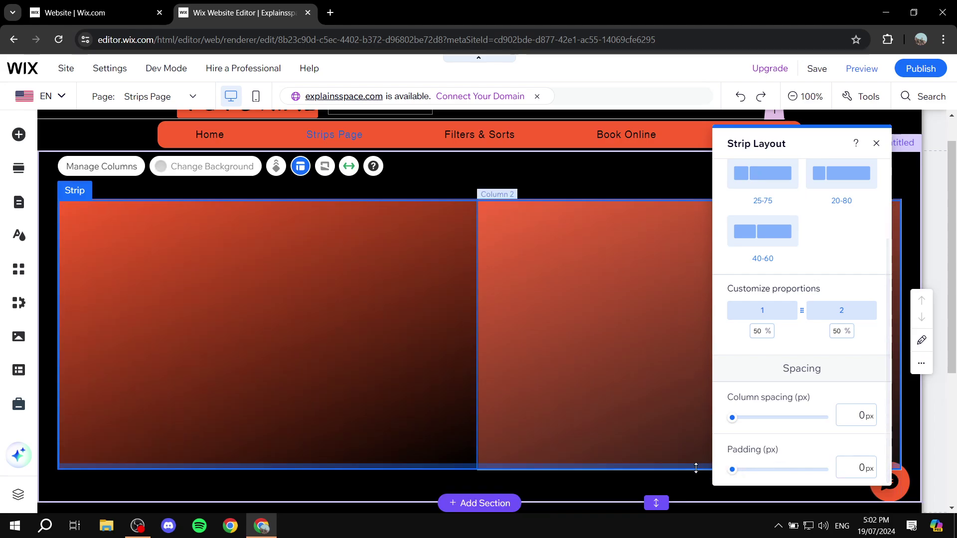
pyautogui.click(878, 144)
pyautogui.click(143, 278)
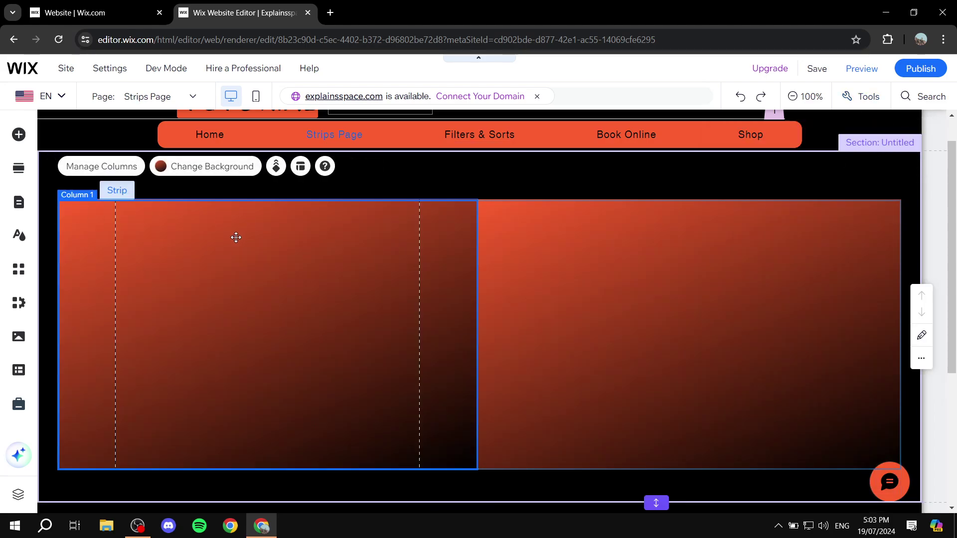
pyautogui.click(126, 166)
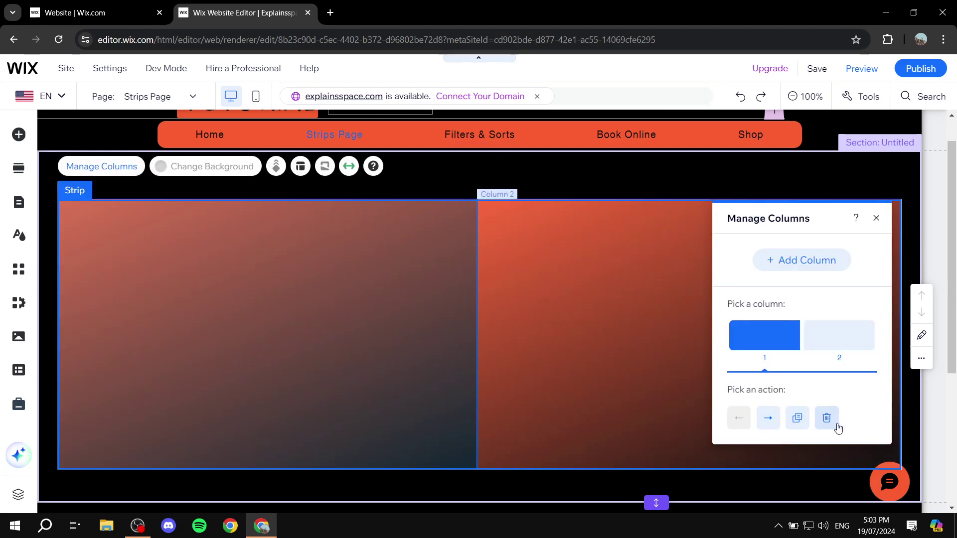
pyautogui.click(828, 421)
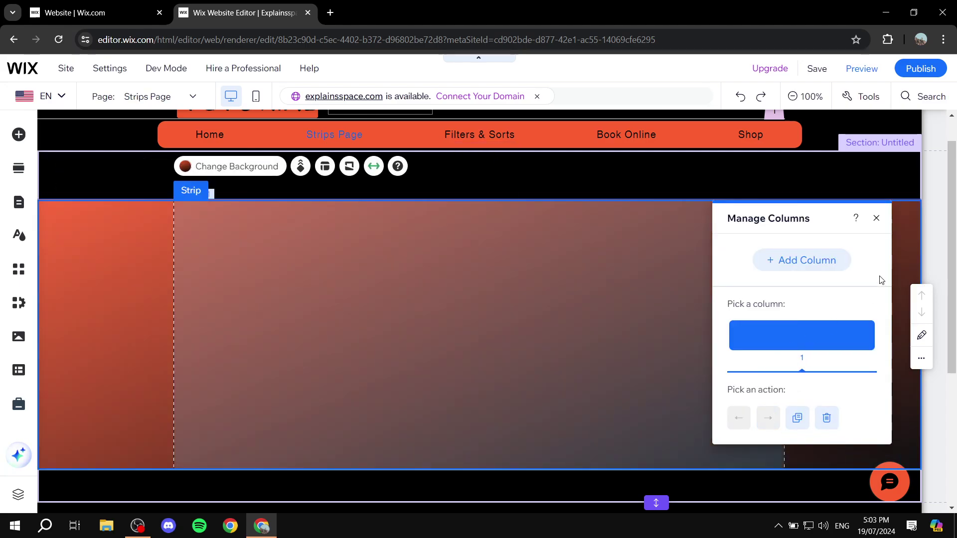
pyautogui.click(878, 218)
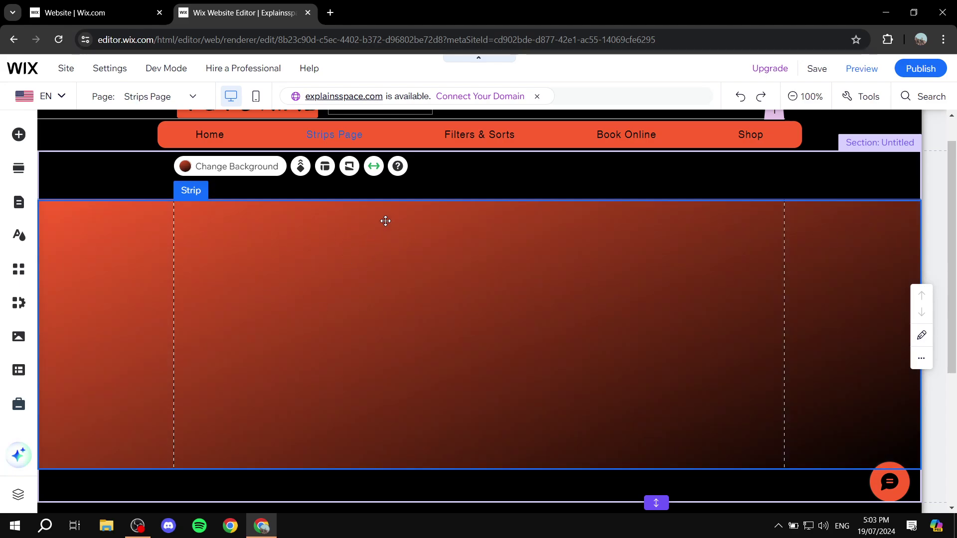
# Step: Add a Liquid shape divider to the bottom edge of the strip
pyautogui.click(348, 168)
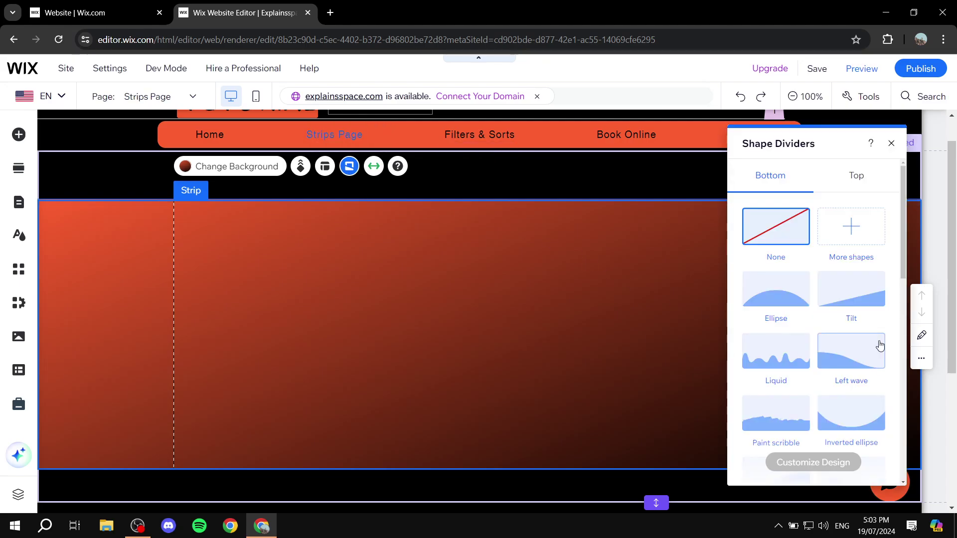
pyautogui.scroll(-1, 819, 313)
pyautogui.scroll(-2, 819, 312)
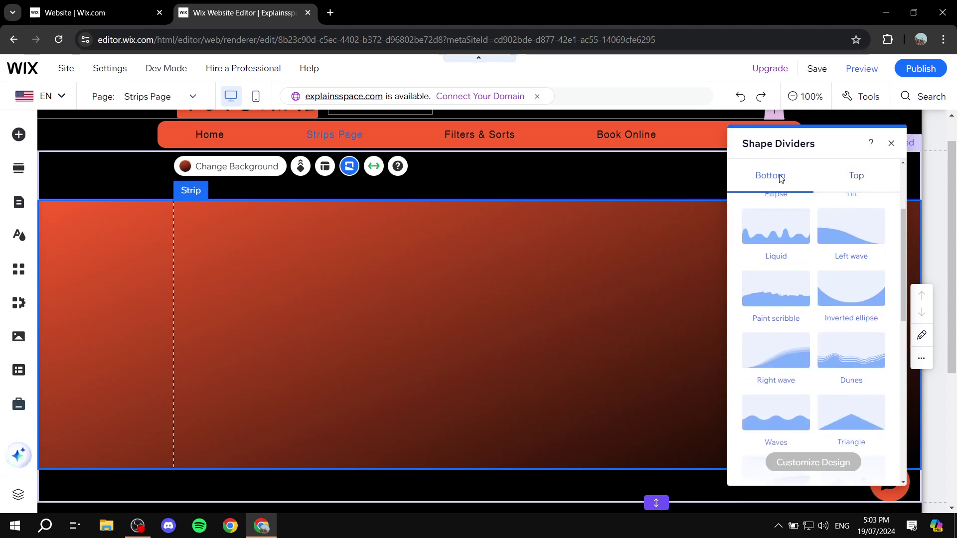
pyautogui.click(782, 245)
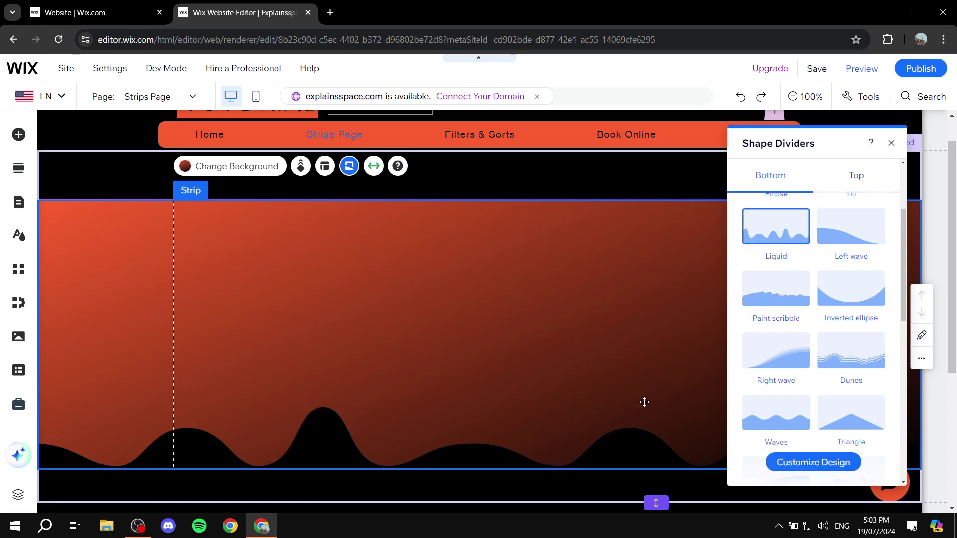
# Step: Customize the Liquid divider with a height of 156 px and a horizontal offset of -130 px, keeping its color black
pyautogui.click(798, 465)
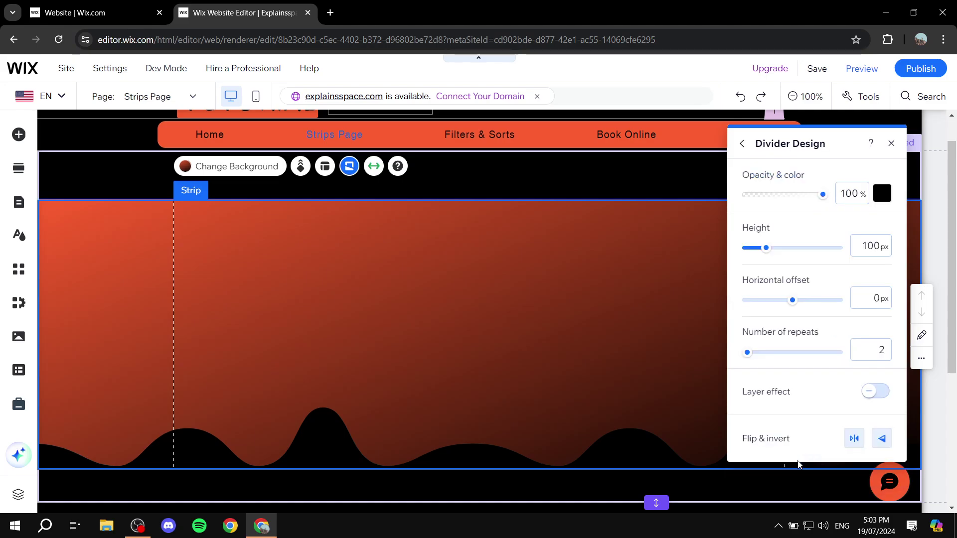
pyautogui.click(881, 194)
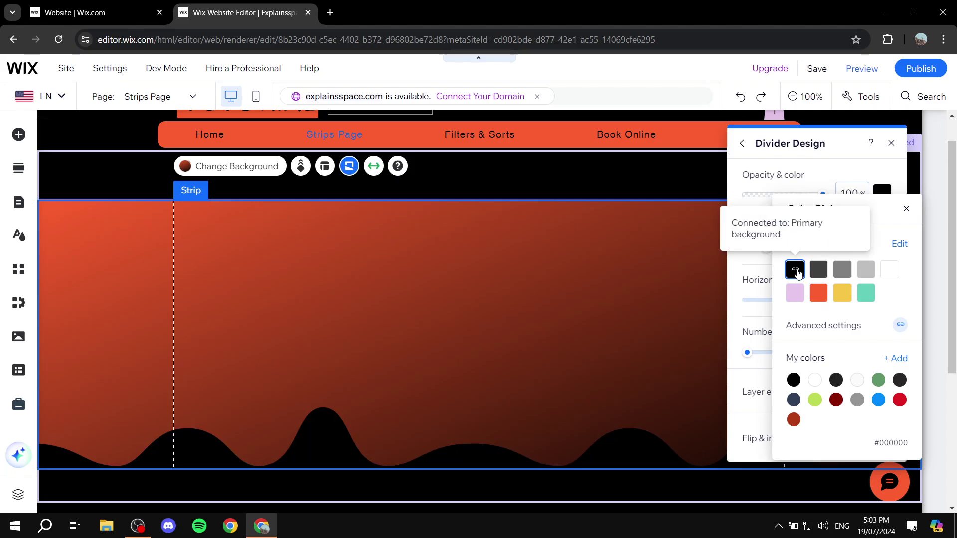
pyautogui.click(907, 209)
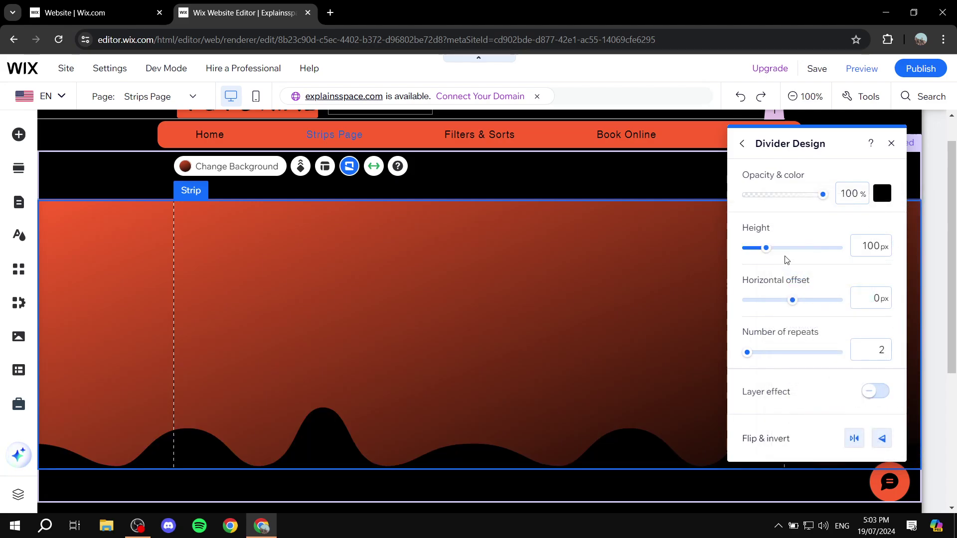
pyautogui.moveTo(769, 252); pyautogui.dragTo(780, 252)
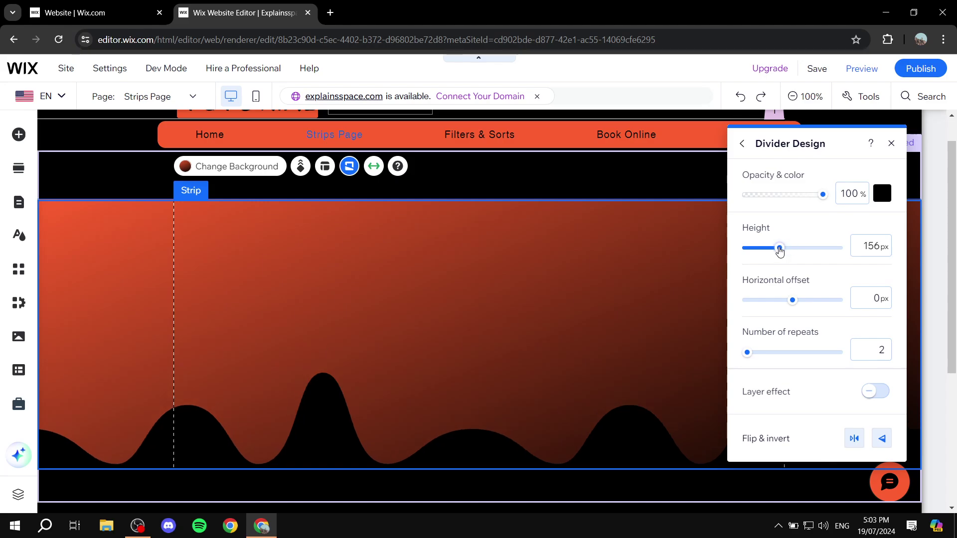
pyautogui.moveTo(792, 300)
pyautogui.mouseDown()
pyautogui.moveTo(809, 302)
pyautogui.moveTo(786, 301)
pyautogui.mouseUp()
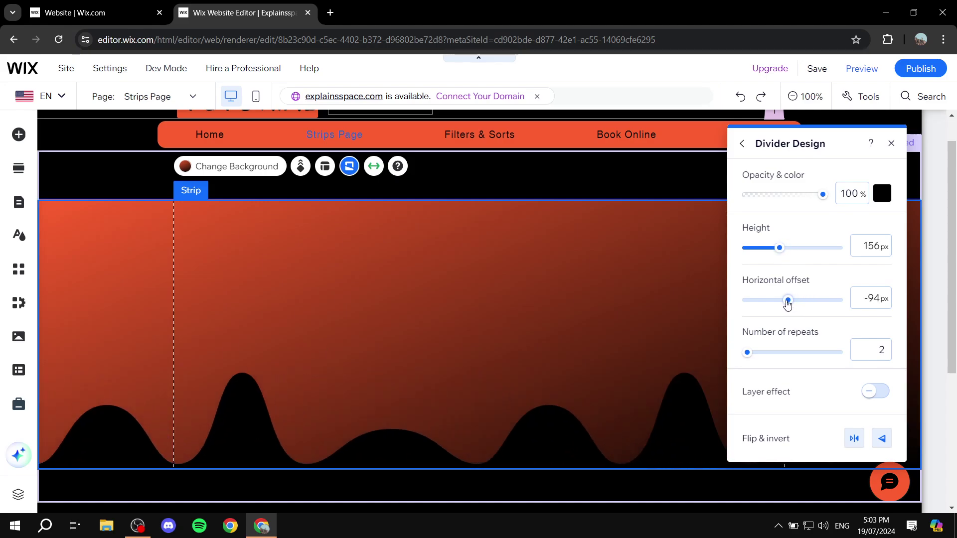
# Step: Set the divider's number of repeats to 4 and its horizontal offset to -794 px
pyautogui.moveTo(750, 357); pyautogui.dragTo(722, 355)
pyautogui.click(753, 353)
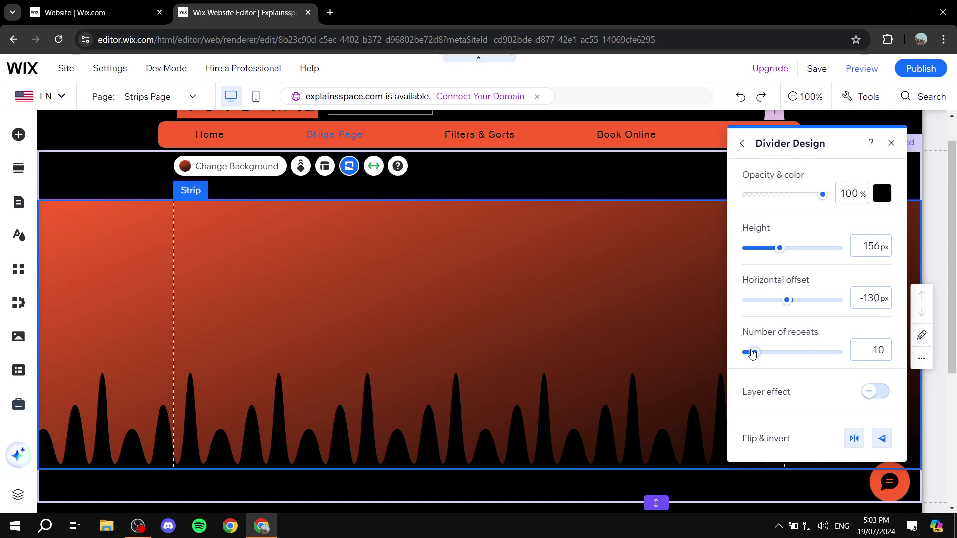
pyautogui.moveTo(753, 354); pyautogui.dragTo(747, 356)
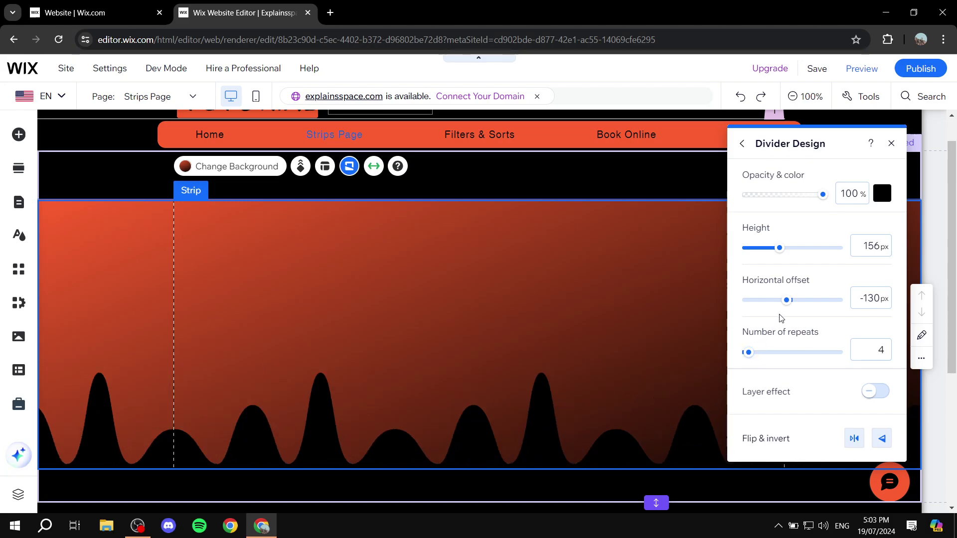
pyautogui.moveTo(790, 303); pyautogui.dragTo(754, 302)
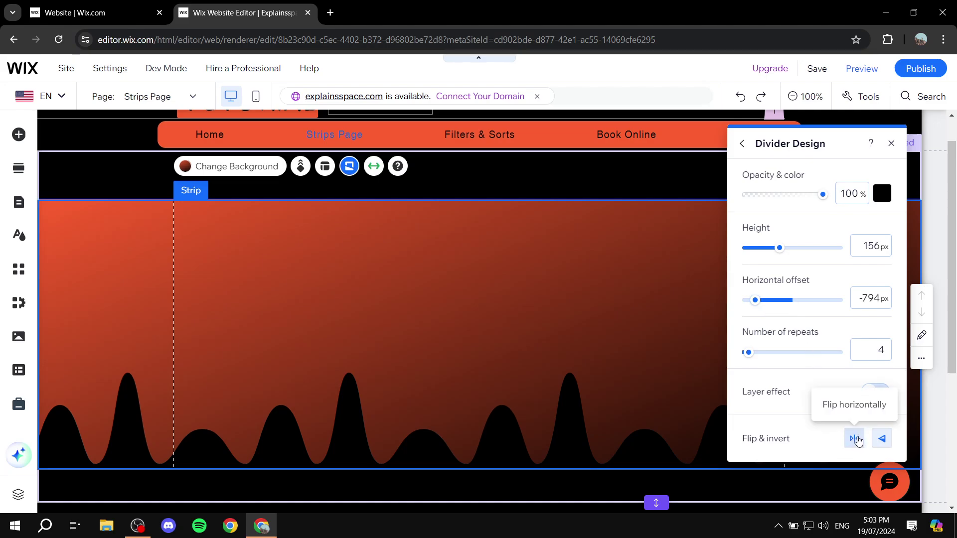
pyautogui.click(890, 144)
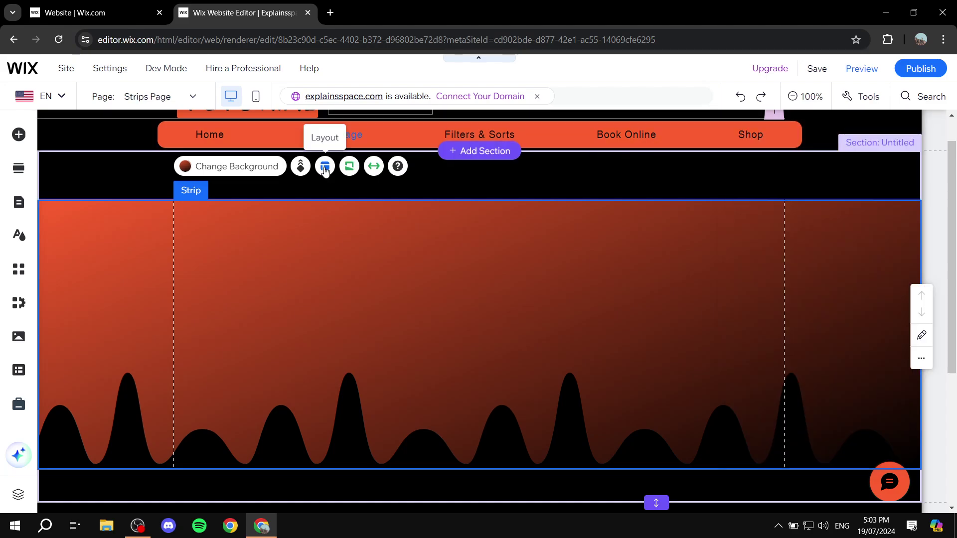
# Step: Remove the shape divider from the bottom of the strip by setting it to None
pyautogui.click(349, 166)
pyautogui.click(777, 209)
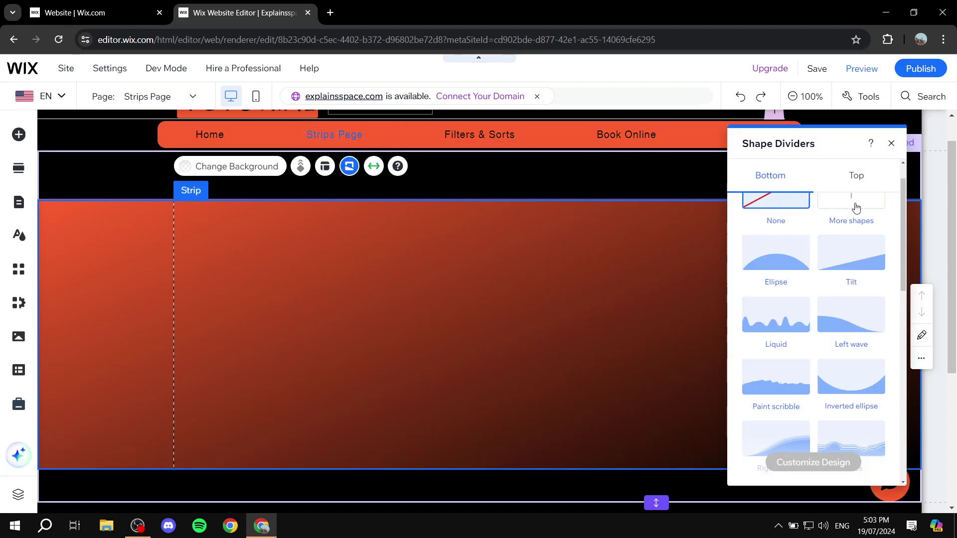
pyautogui.click(891, 143)
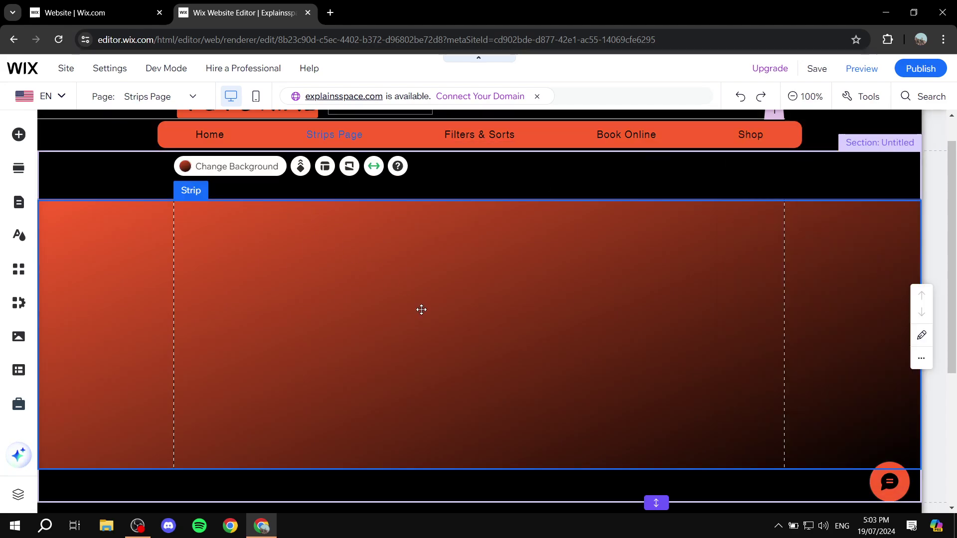
pyautogui.scroll(-3, 557, 327)
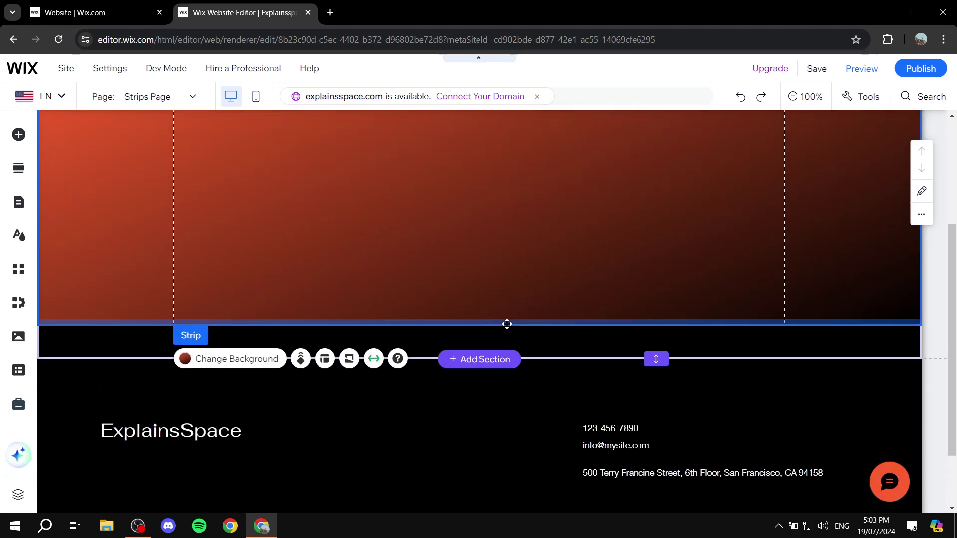
pyautogui.scroll(3, 506, 325)
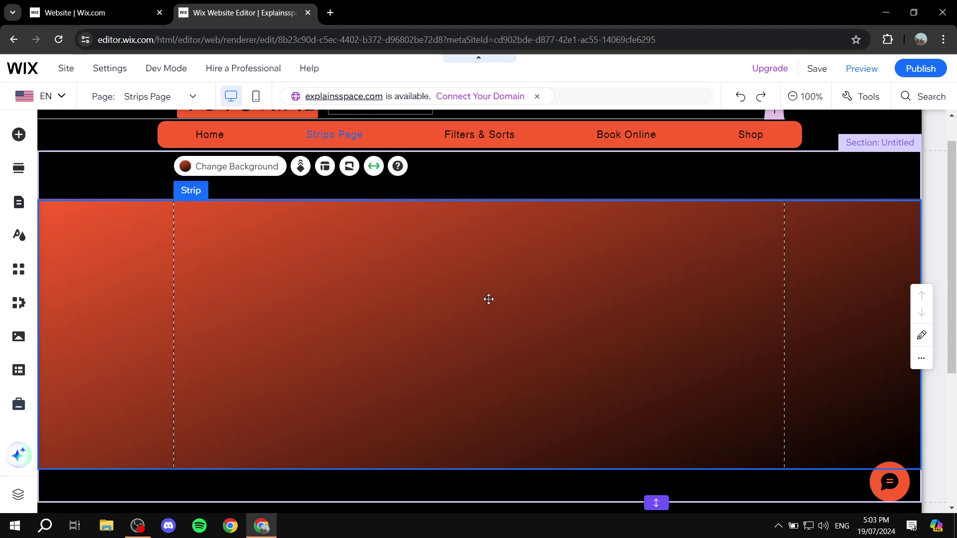
# Step: Split the strip into two columns and set their proportions to 33-66
pyautogui.click(325, 166)
pyautogui.click(823, 260)
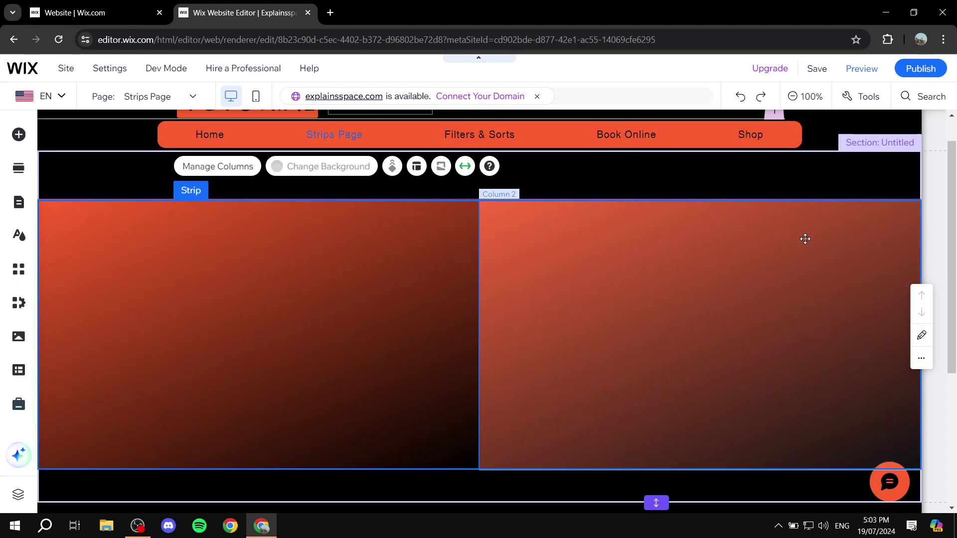
pyautogui.click(417, 166)
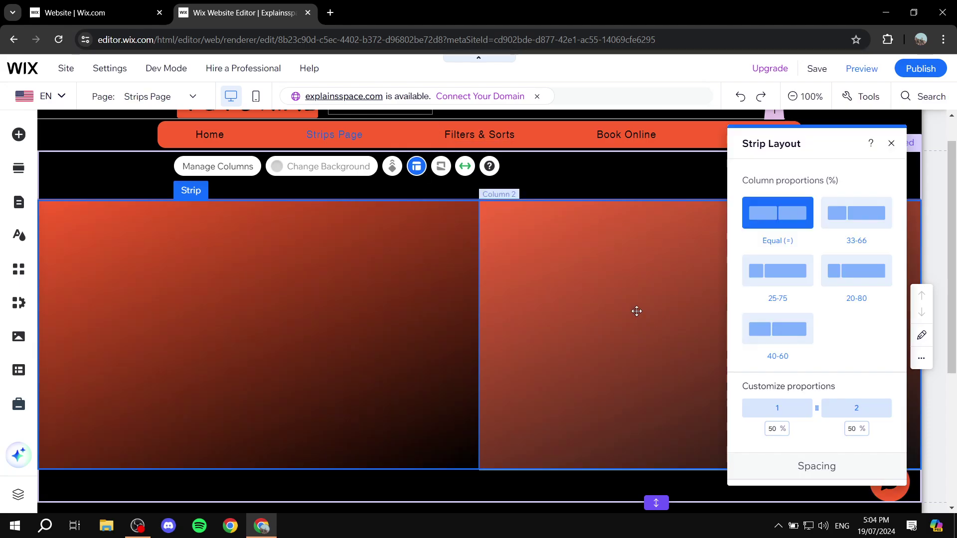
pyautogui.click(859, 216)
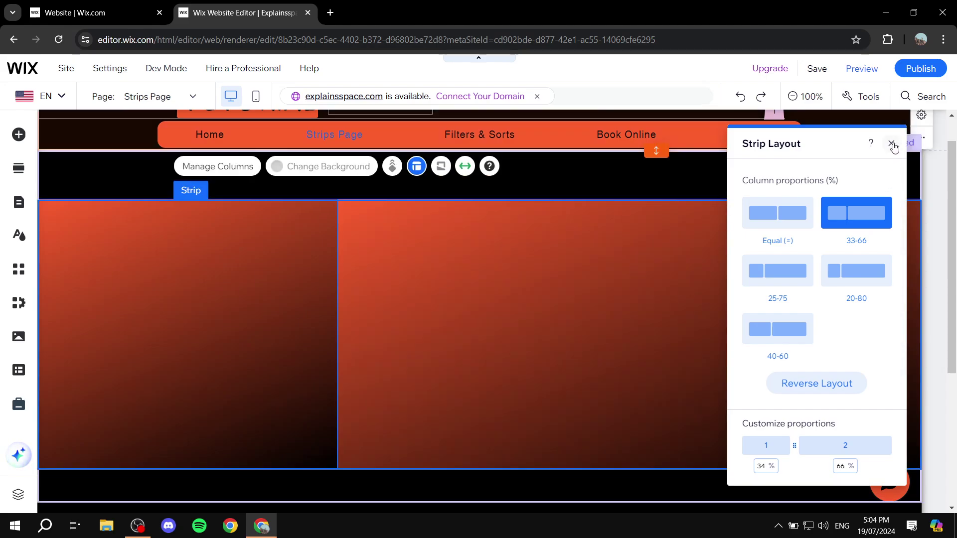
pyautogui.click(892, 144)
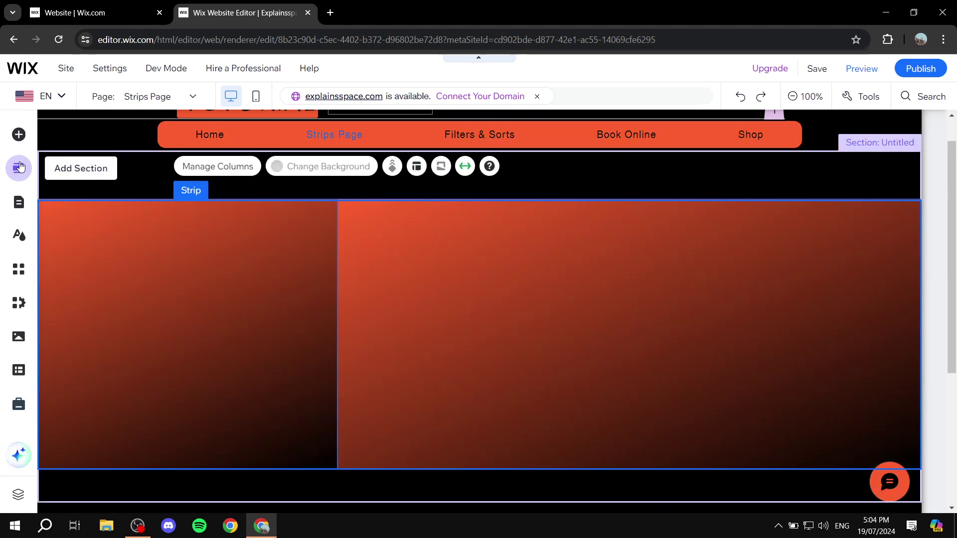
# Step: Upload Orange.webp from the computer to the site files and add the Tutorial.png image to the page
pyautogui.click(22, 143)
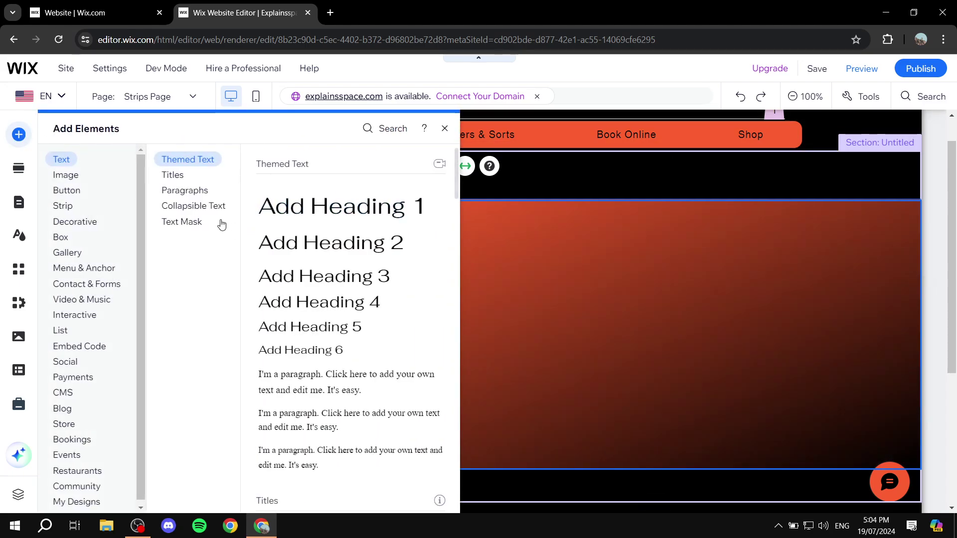
pyautogui.click(65, 191)
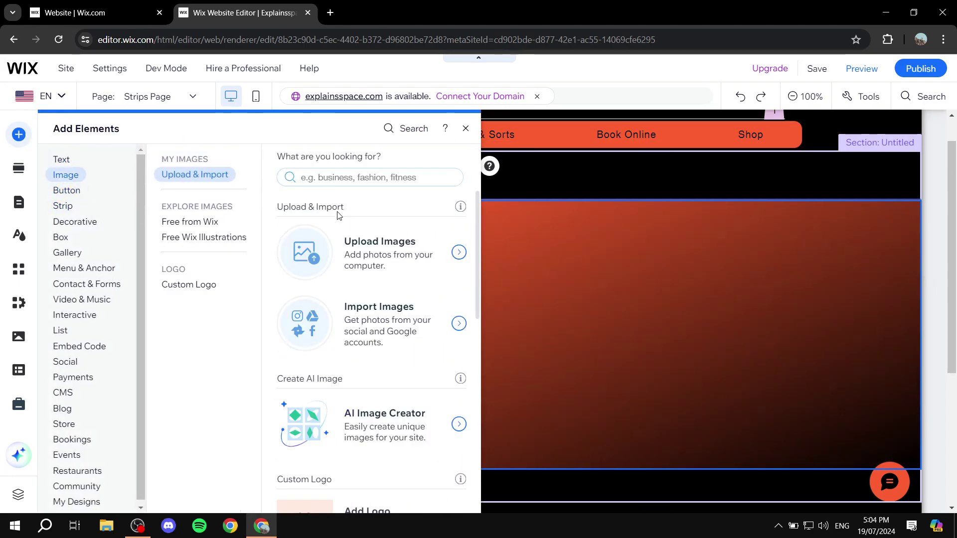
pyautogui.click(367, 253)
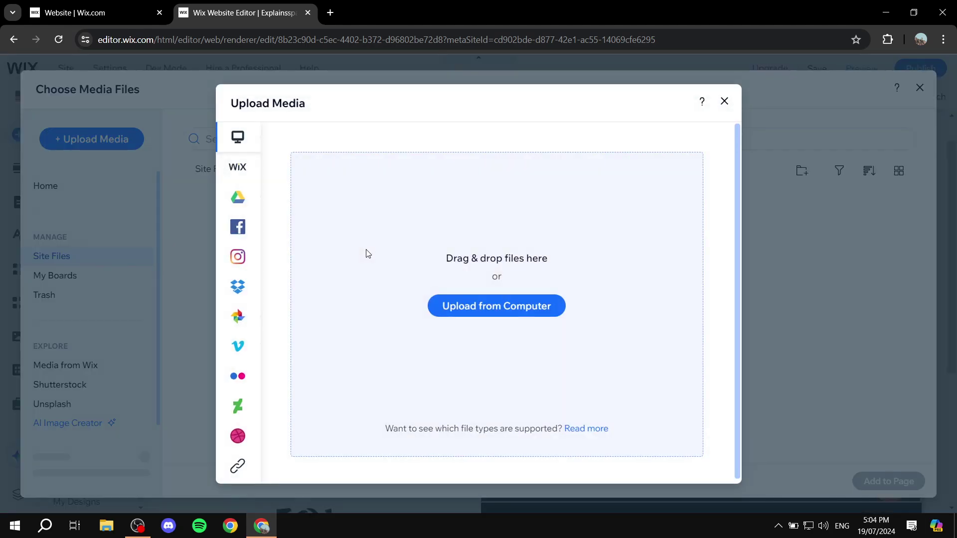
pyautogui.click(497, 305)
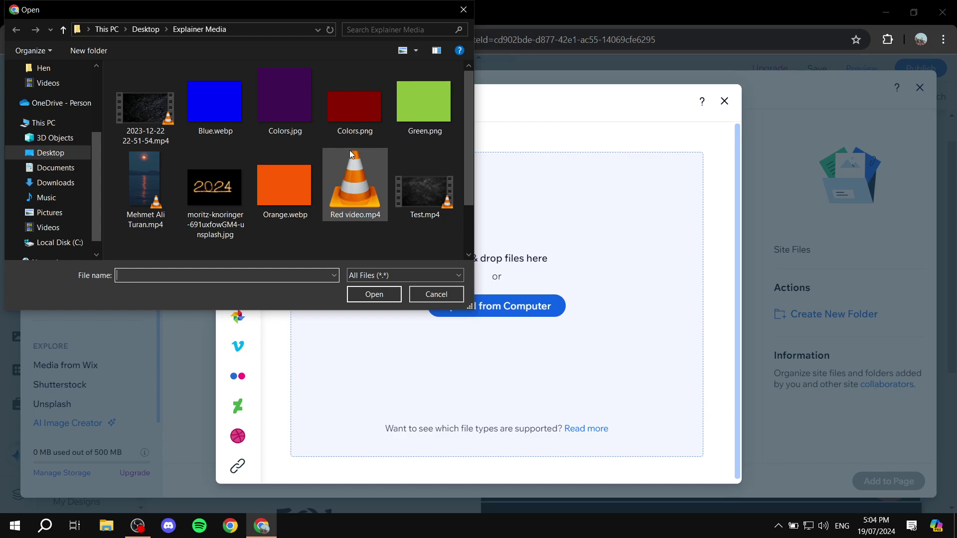
pyautogui.doubleClick(292, 180)
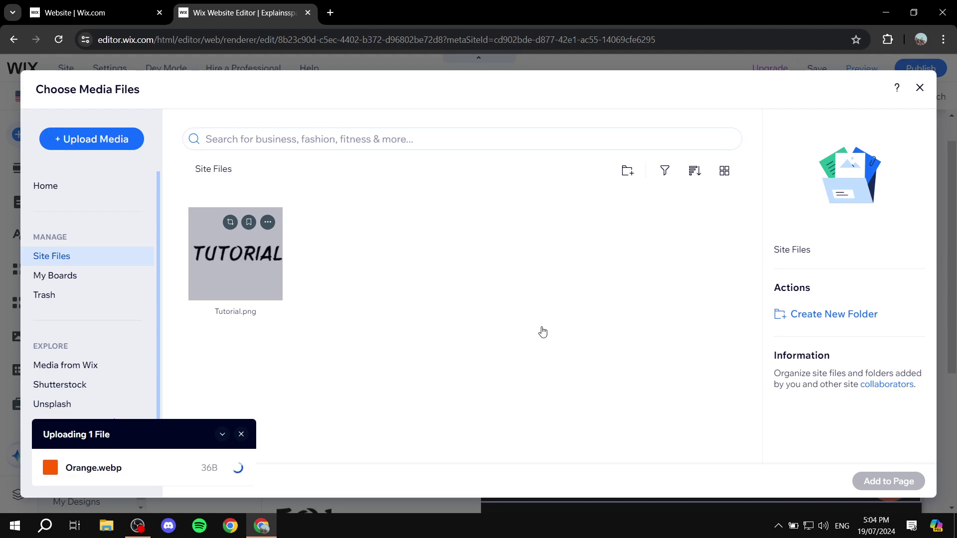
pyautogui.click(873, 483)
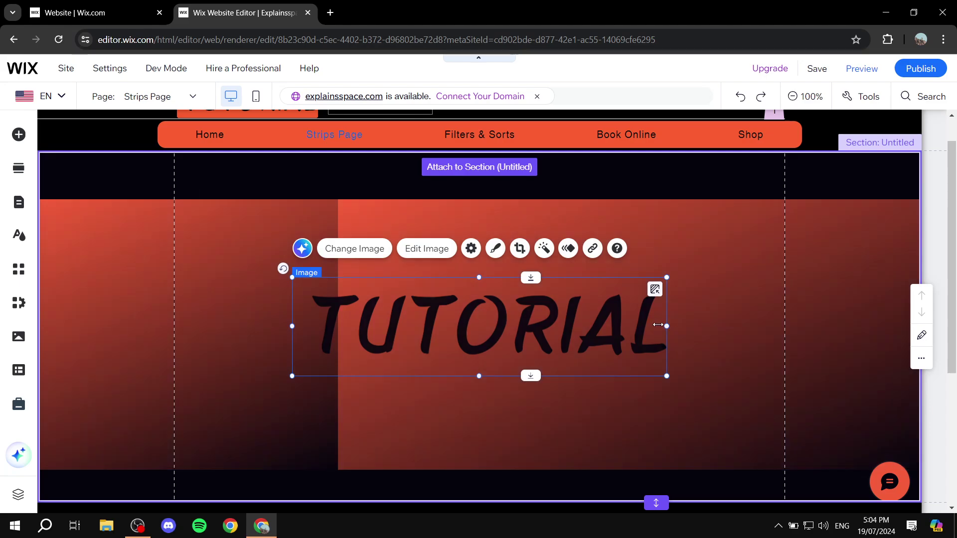
# Step: Move the TUTORIAL image into the strip's first column and shrink it to fit inside the column
pyautogui.moveTo(658, 325); pyautogui.dragTo(290, 326)
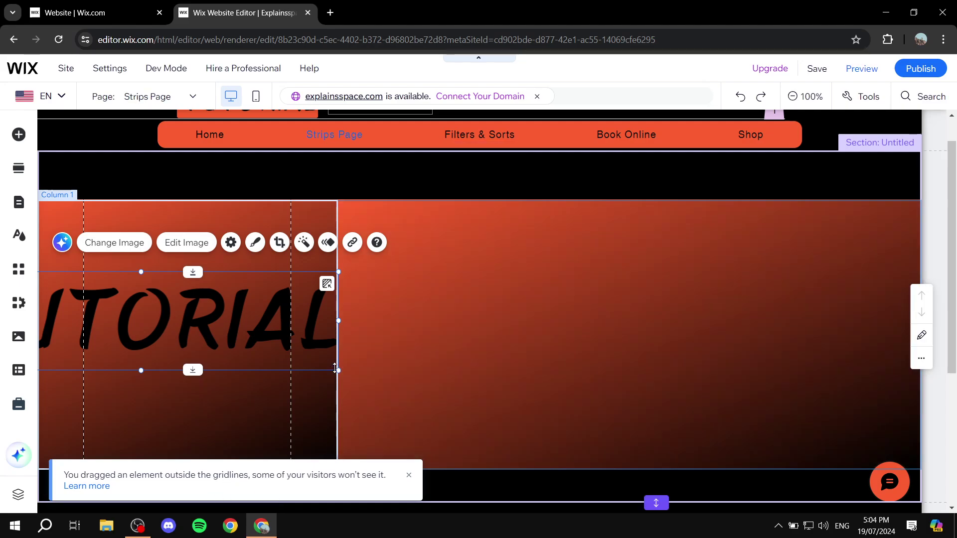
pyautogui.moveTo(338, 370)
pyautogui.mouseDown()
pyautogui.moveTo(256, 325)
pyautogui.moveTo(128, 316)
pyautogui.moveTo(247, 346)
pyautogui.moveTo(299, 372)
pyautogui.moveTo(302, 363)
pyautogui.moveTo(252, 336)
pyautogui.moveTo(109, 323)
pyautogui.moveTo(342, 305)
pyautogui.moveTo(216, 307)
pyautogui.moveTo(253, 312)
pyautogui.mouseUp()
pyautogui.click(564, 313)
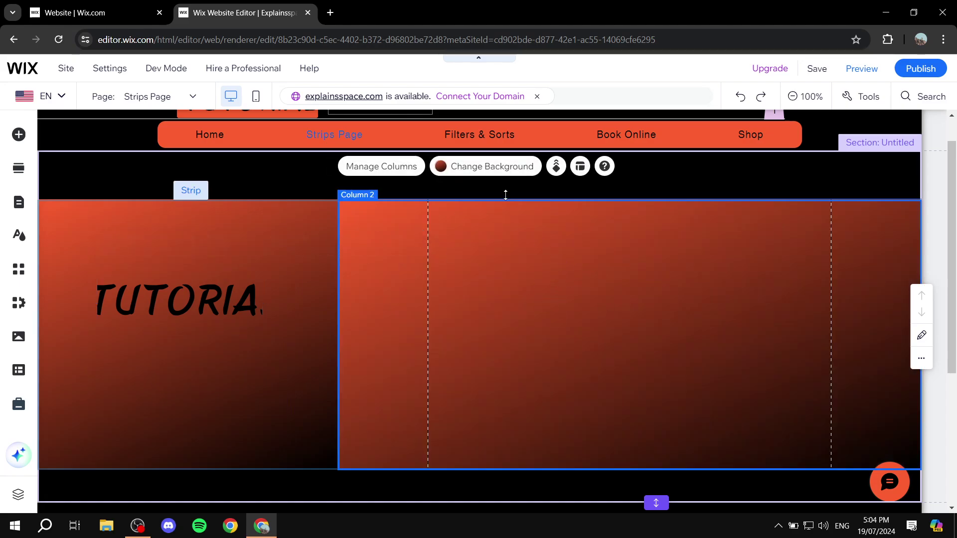
pyautogui.click(10, 137)
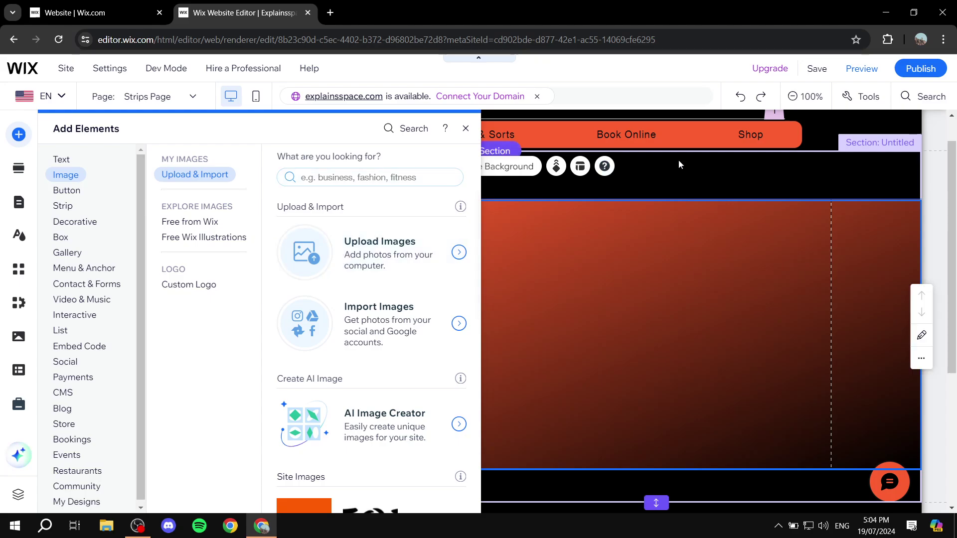
pyautogui.click(659, 184)
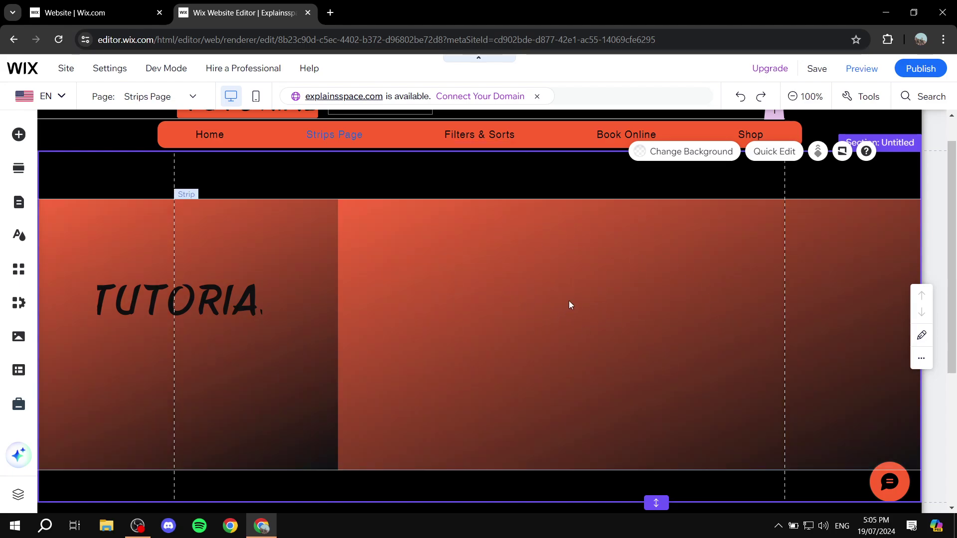
pyautogui.scroll(-3, 586, 285)
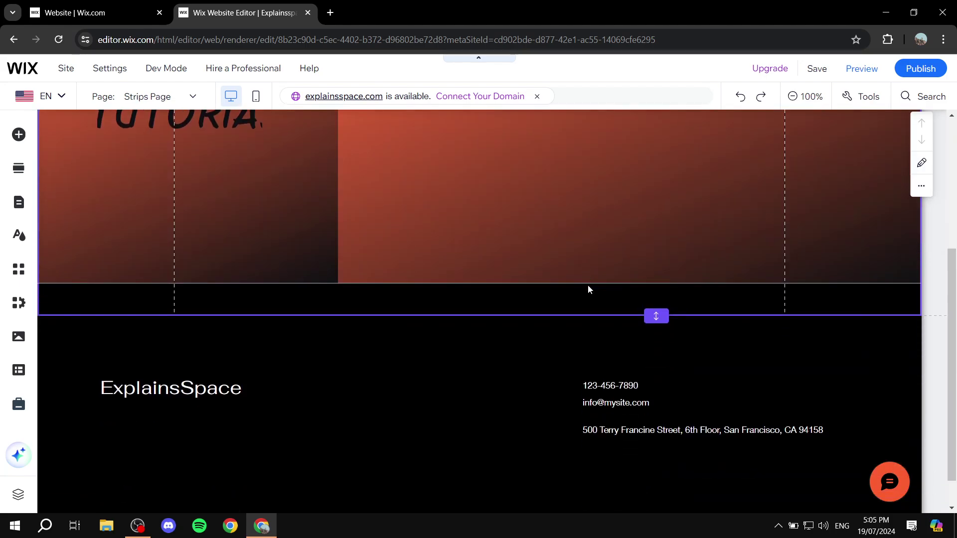
pyautogui.scroll(4, 588, 285)
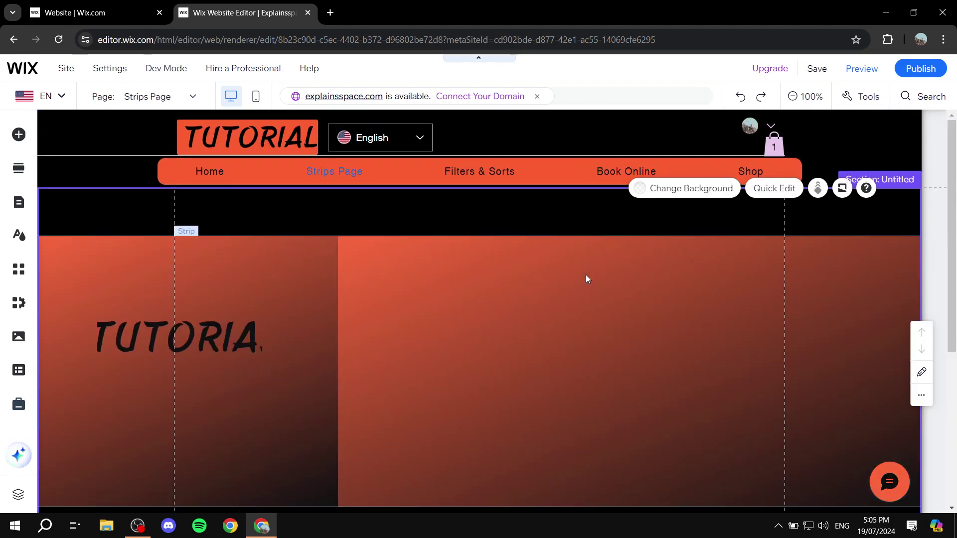